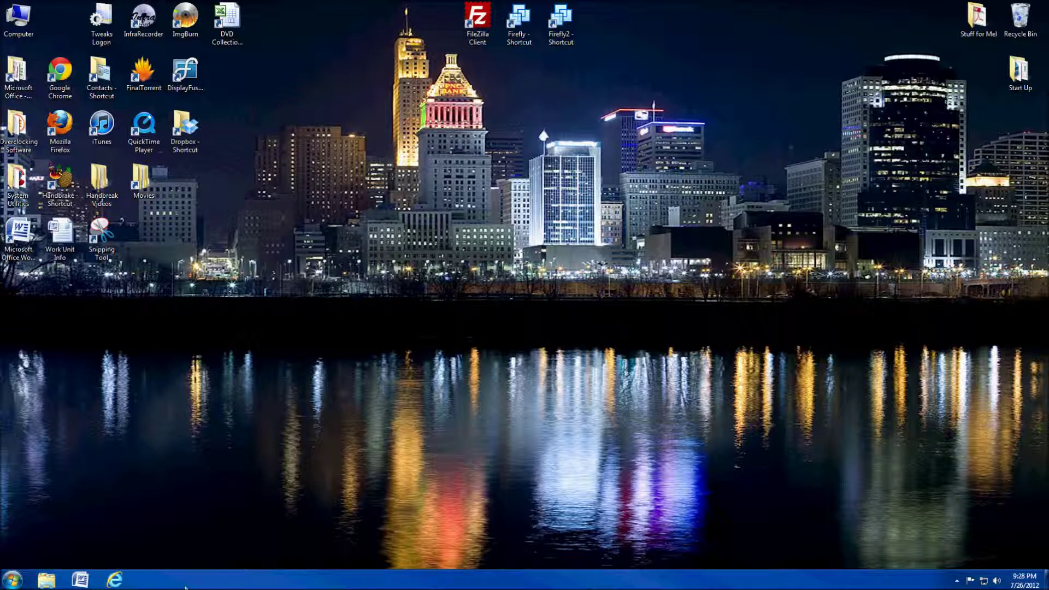
Step: Search Google for 'hfm.net' in Internet Explorer and open the hfm-net project page
left_click(114, 580)
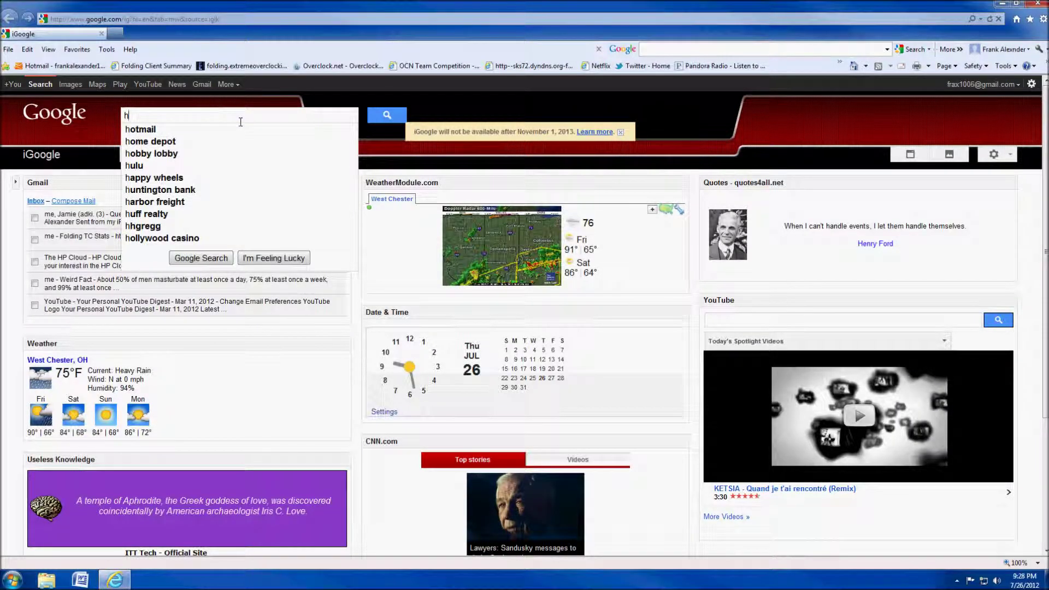
type("fm.net")
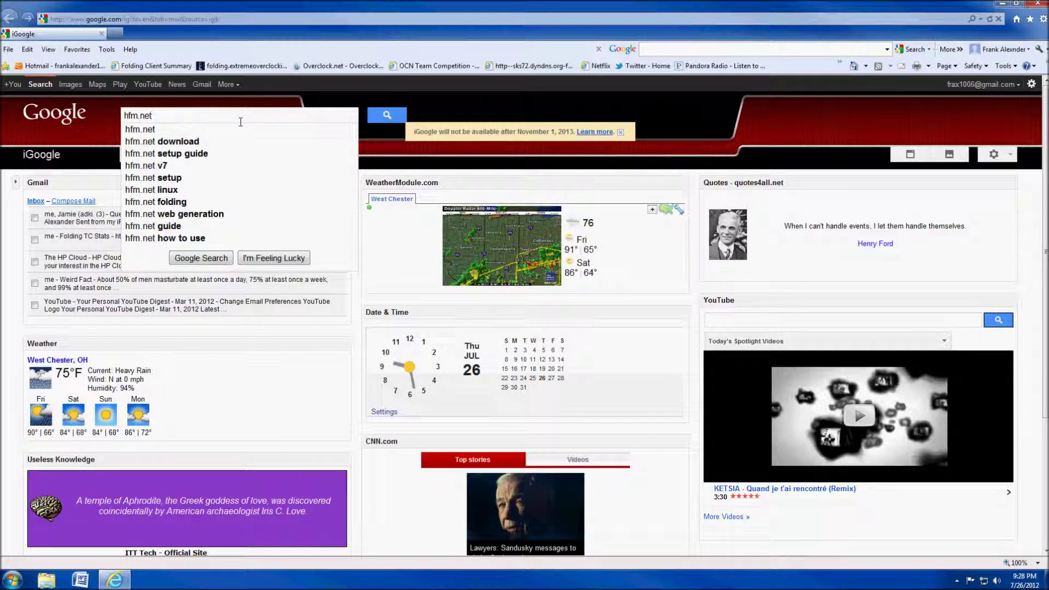
key("Return")
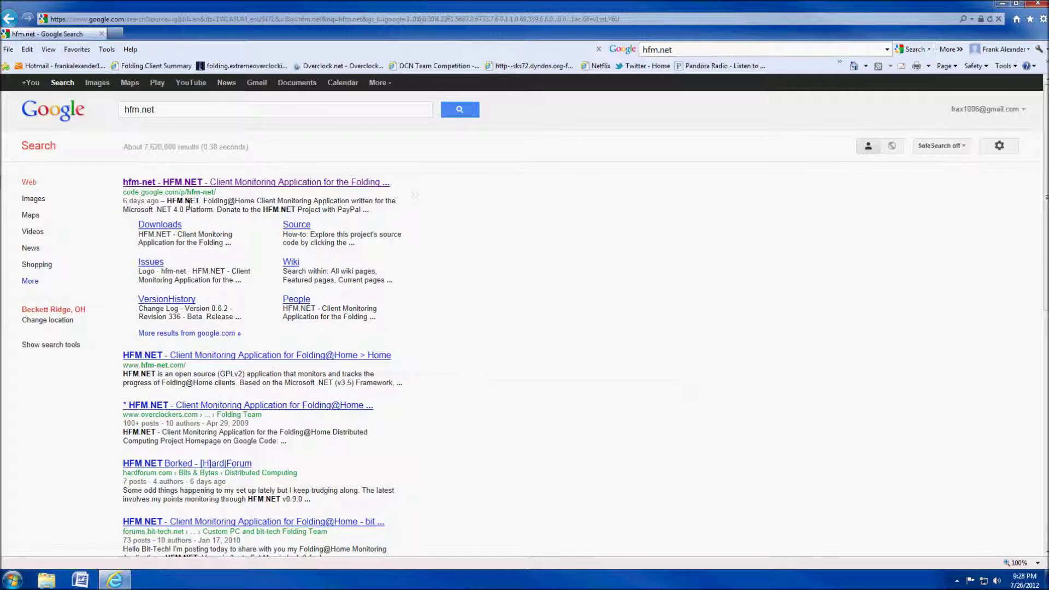
left_click(230, 184)
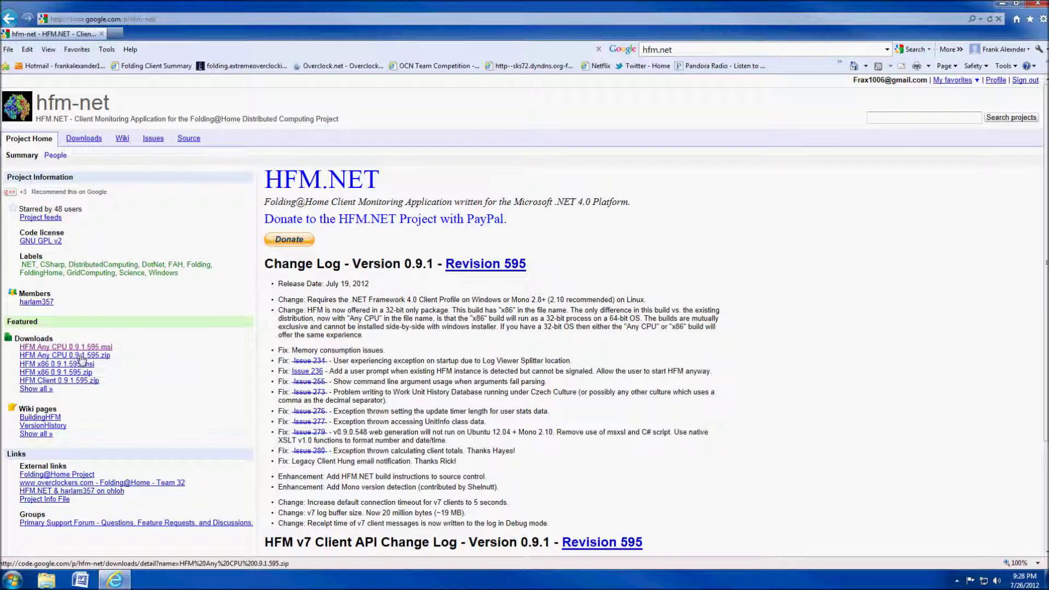
Step: Open the download page for HFM Any CPU 0.9.1.595.msi
left_click(75, 347)
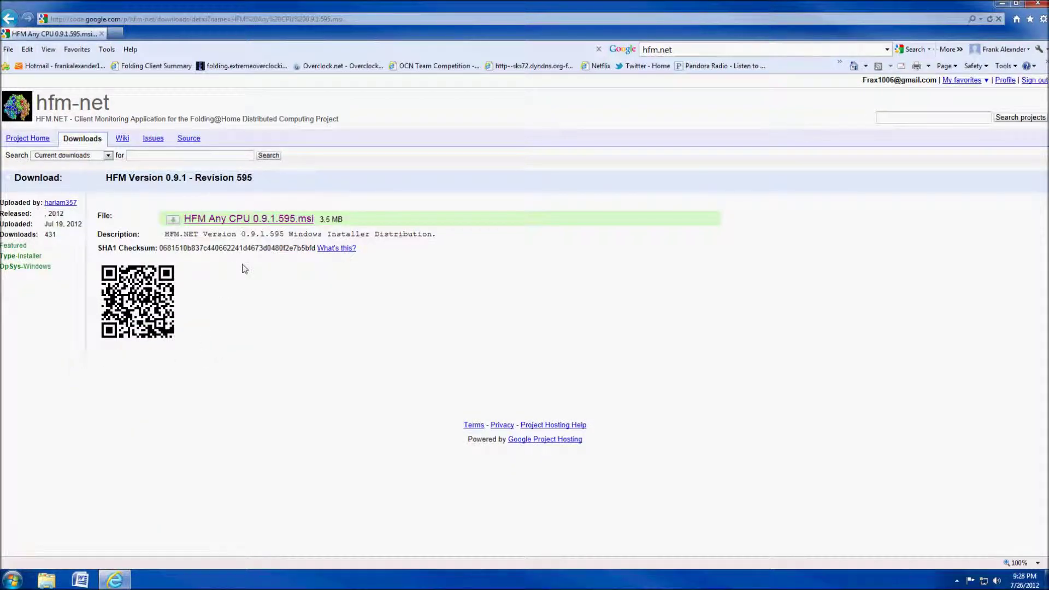
Step: Download the installer with Save as, deleting the older HFM installer in the Folding folder
left_click(247, 219)
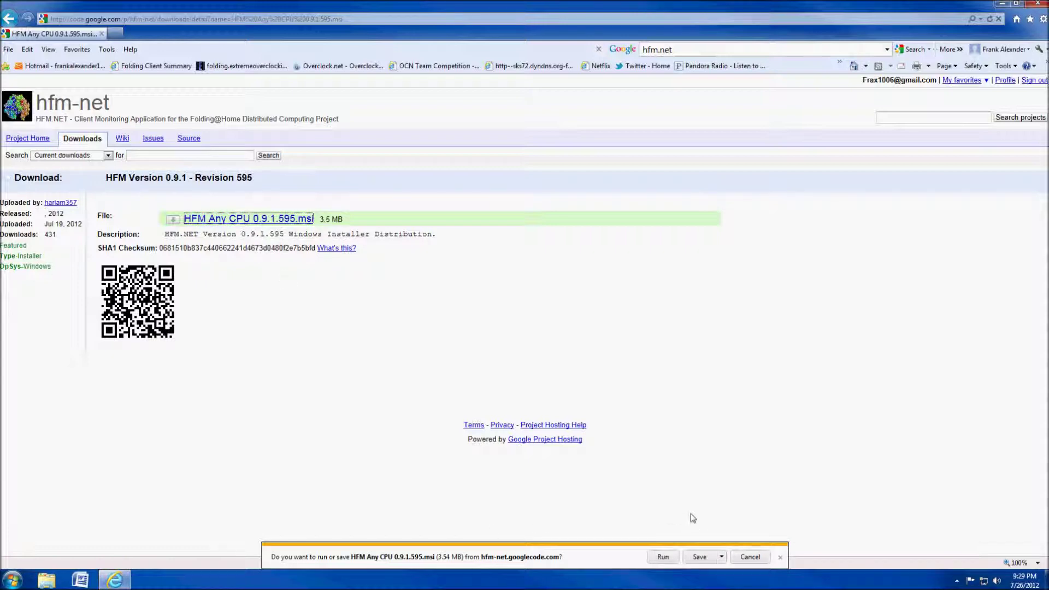
left_click(721, 557)
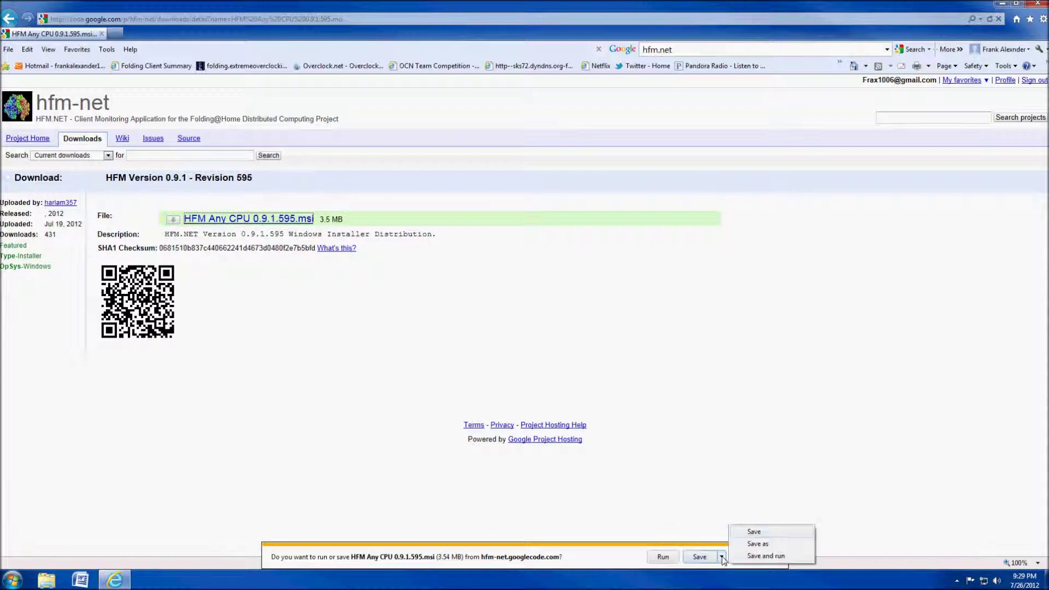
left_click(756, 544)
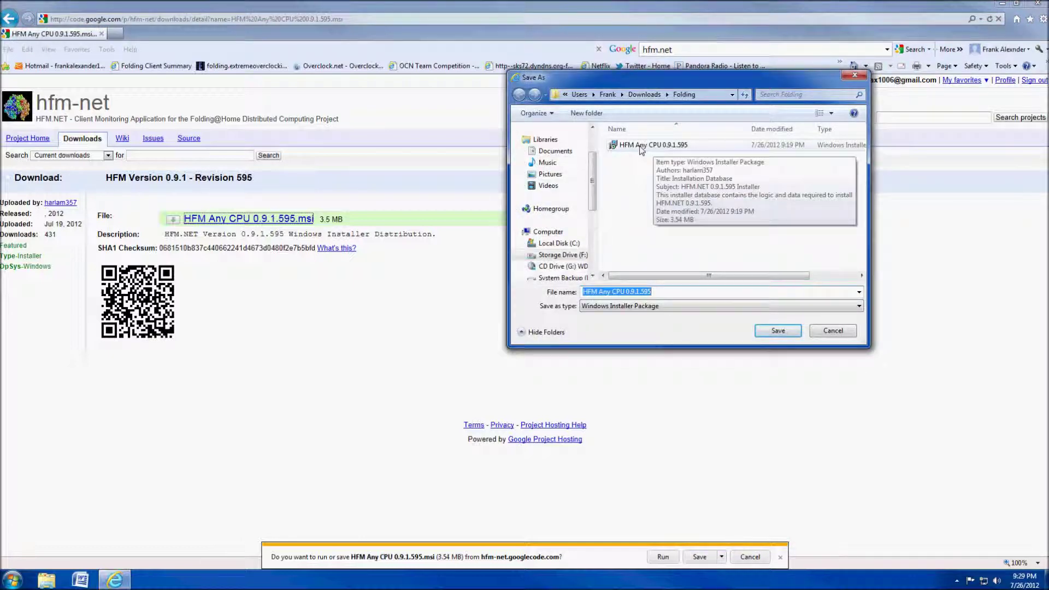
left_click(642, 146)
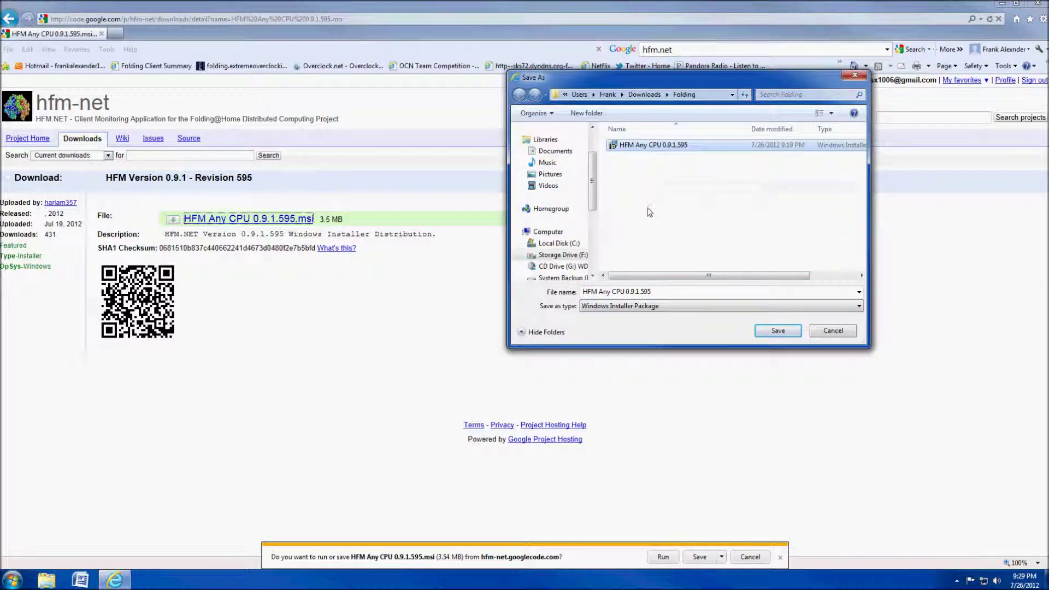
key("Delete")
key("Return")
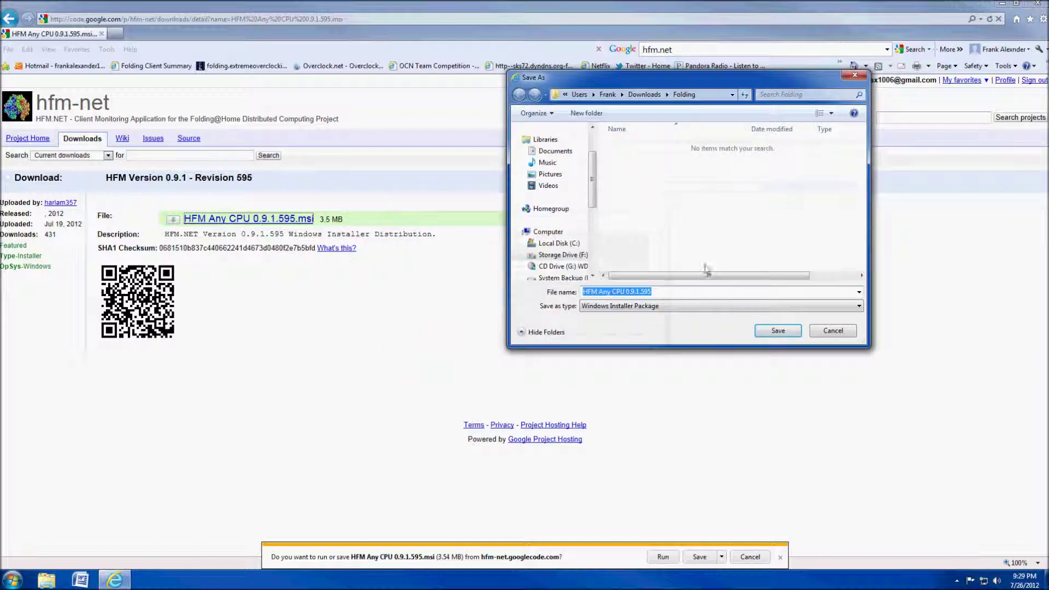
Step: Save HFM Any CPU 0.9.1.595.msi into Folding, overwrite the existing copy, and decline running it
left_click(765, 333)
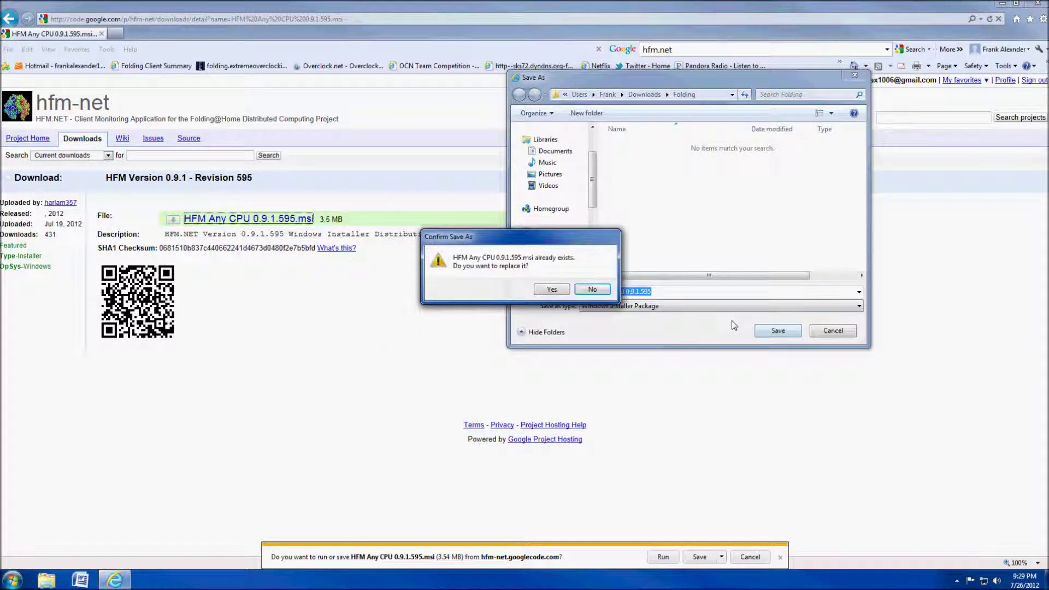
left_click(552, 289)
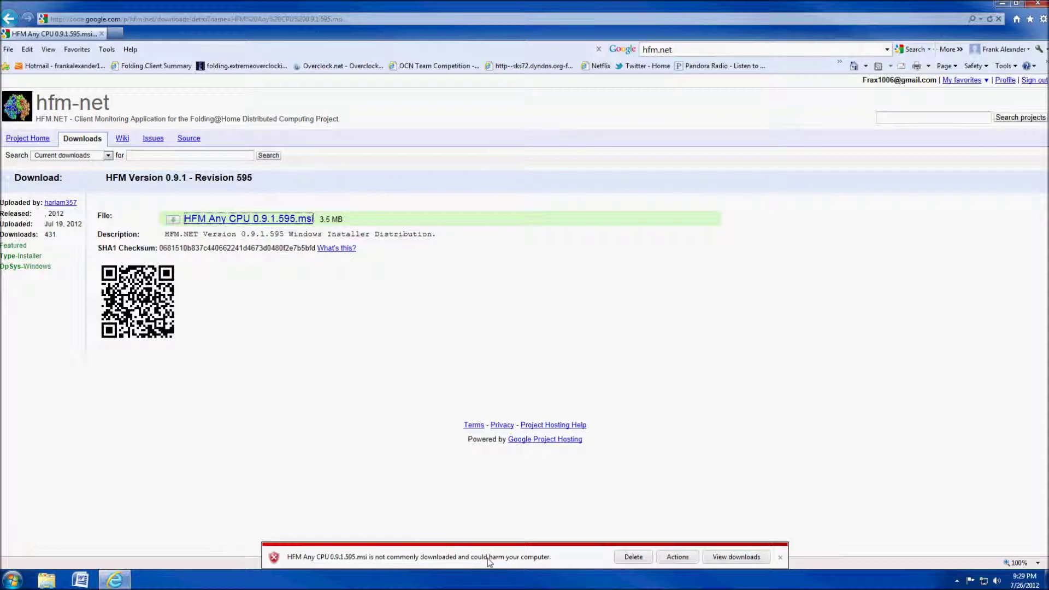
left_click(671, 559)
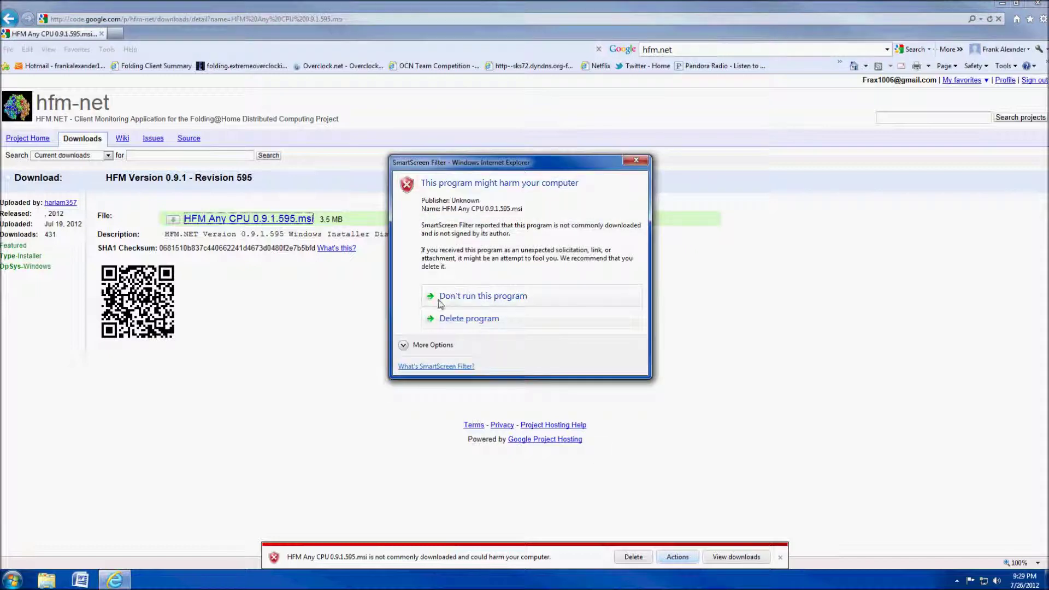
left_click(472, 298)
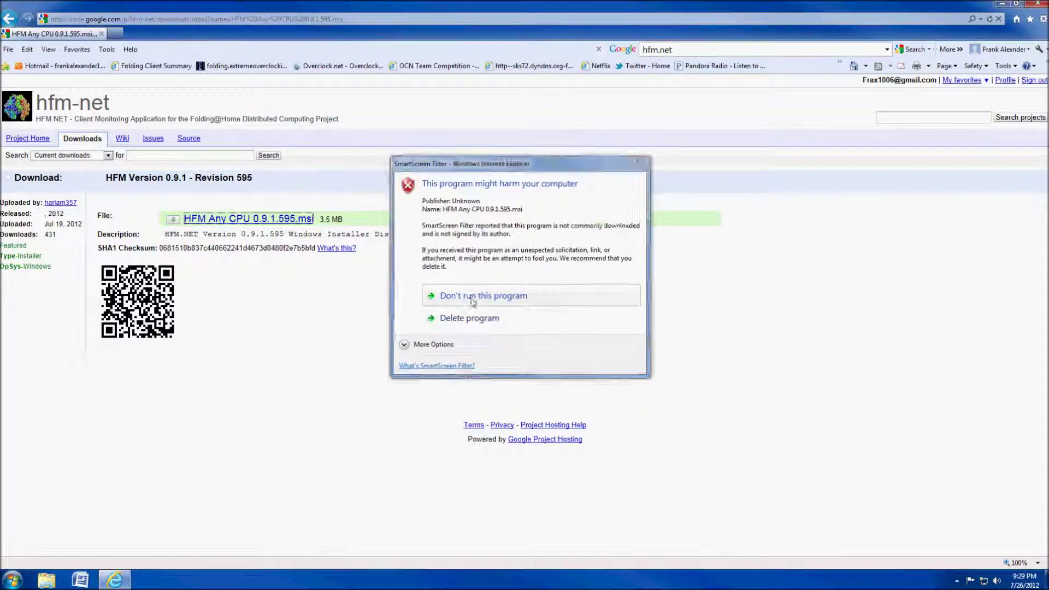
Step: Close the browser and launch HFM Any CPU 0.9.1.595 from Downloads\Folding in Windows Explorer
left_click(1035, 6)
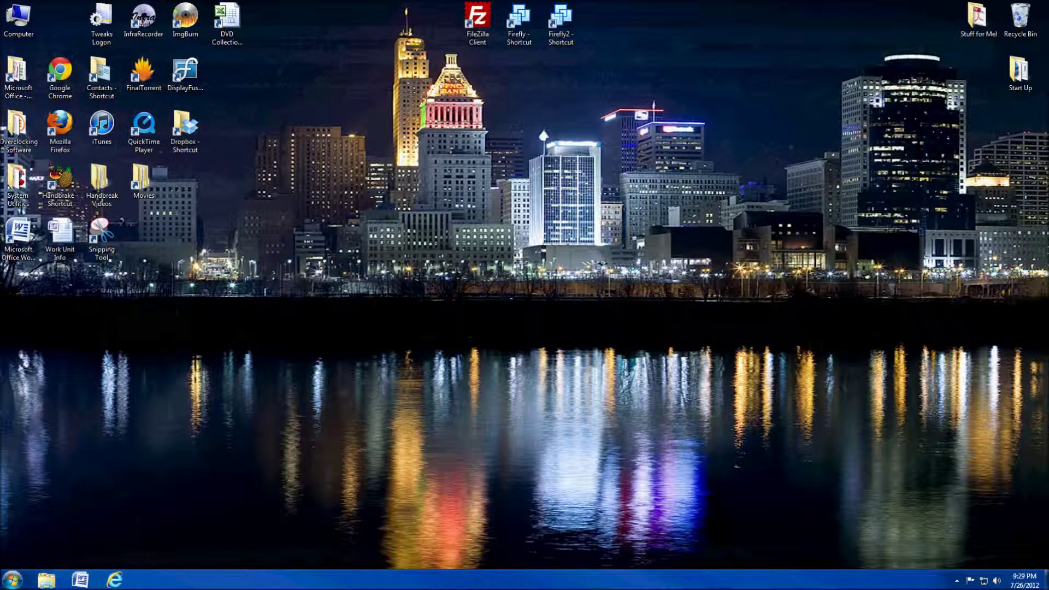
left_click(49, 580)
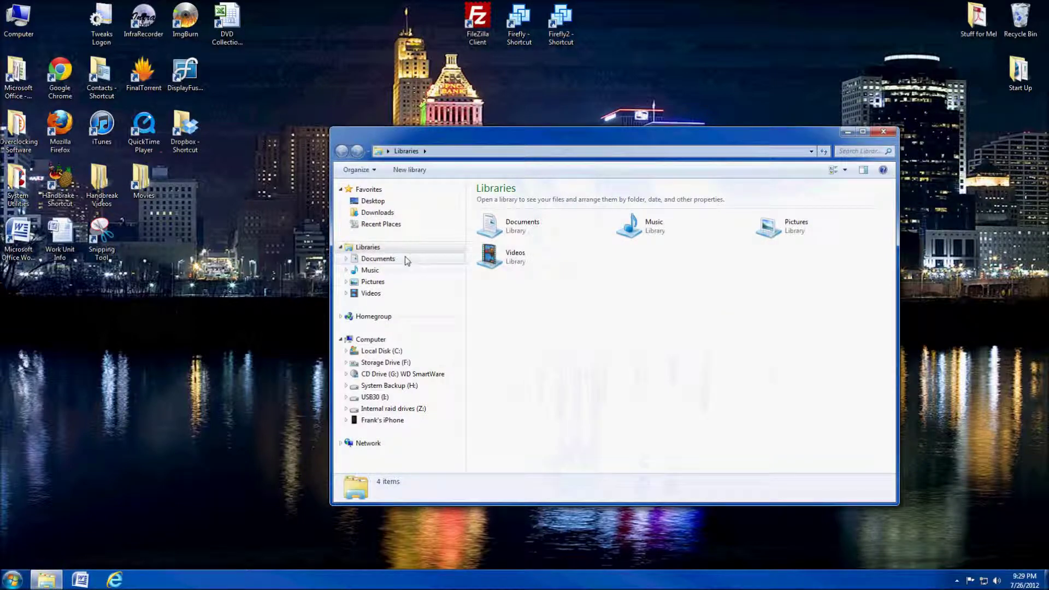
left_click(379, 213)
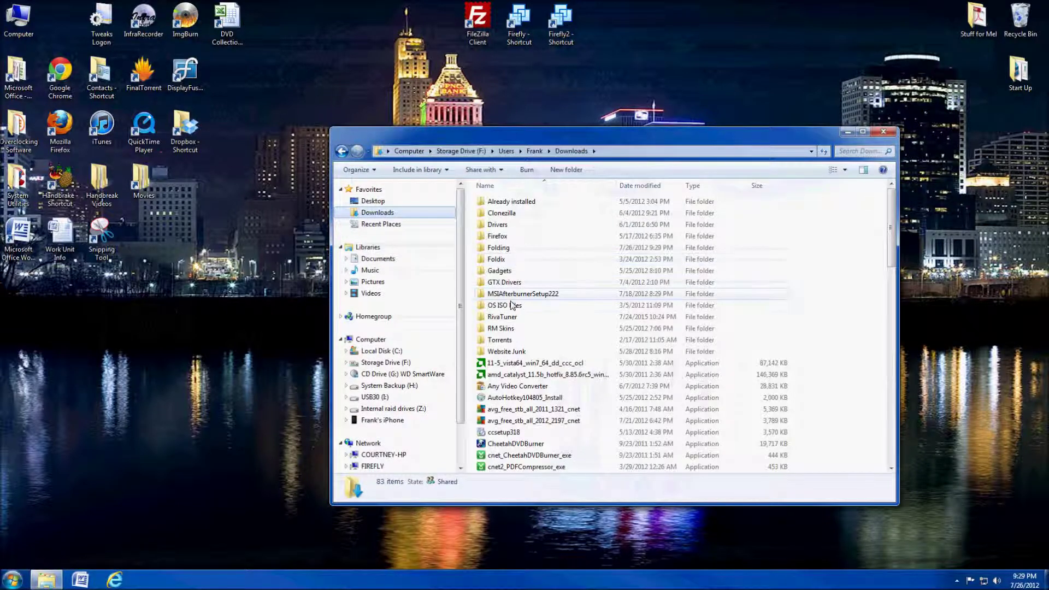
double_click(503, 249)
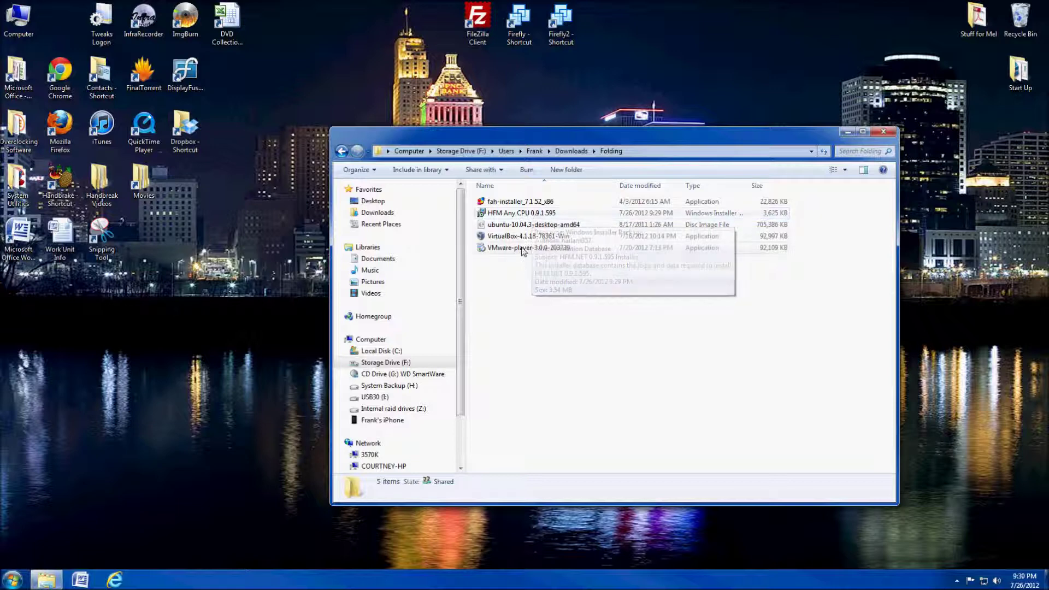
double_click(516, 214)
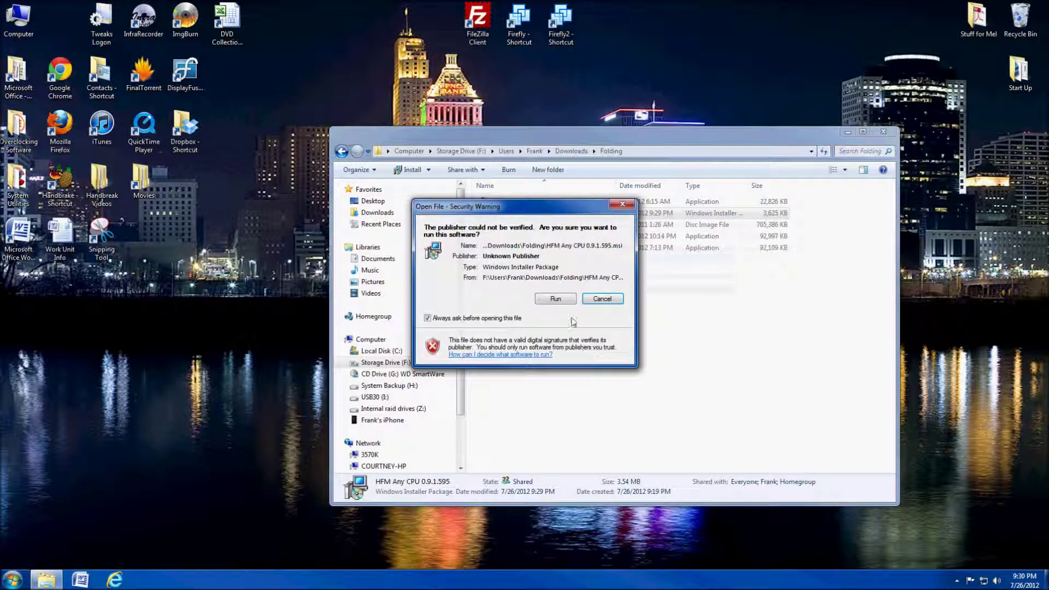
Step: Run the installer, accept the license terms, and browse for a different destination folder
left_click(555, 301)
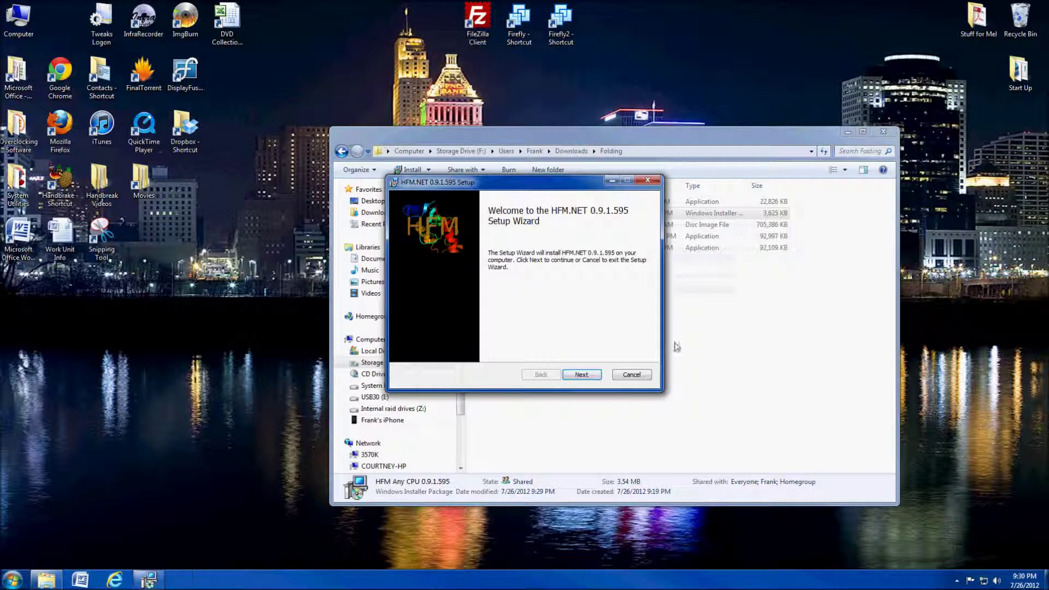
left_click(594, 374)
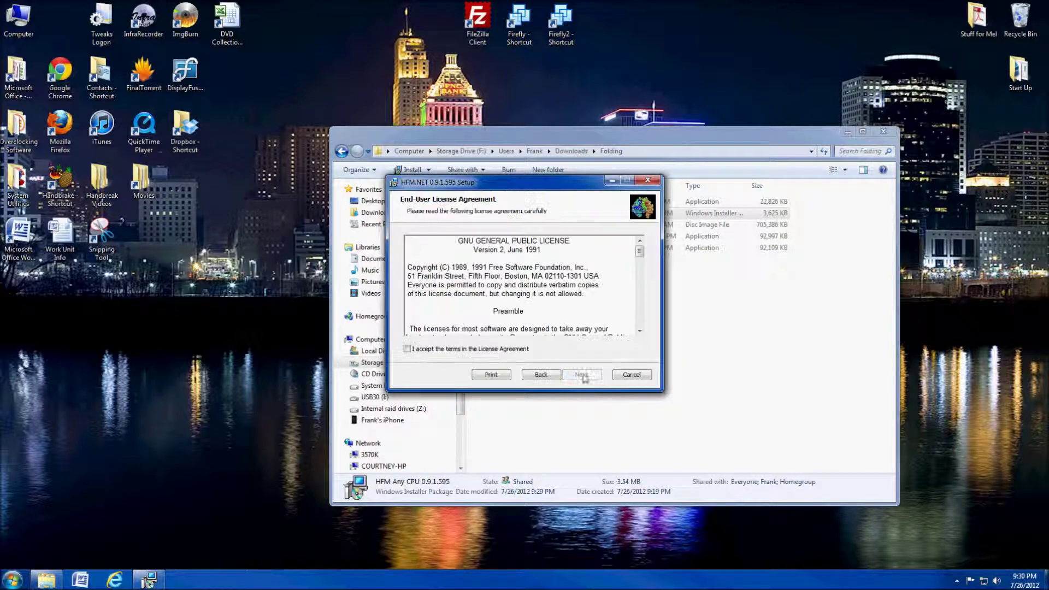
left_click(422, 350)
left_click(582, 373)
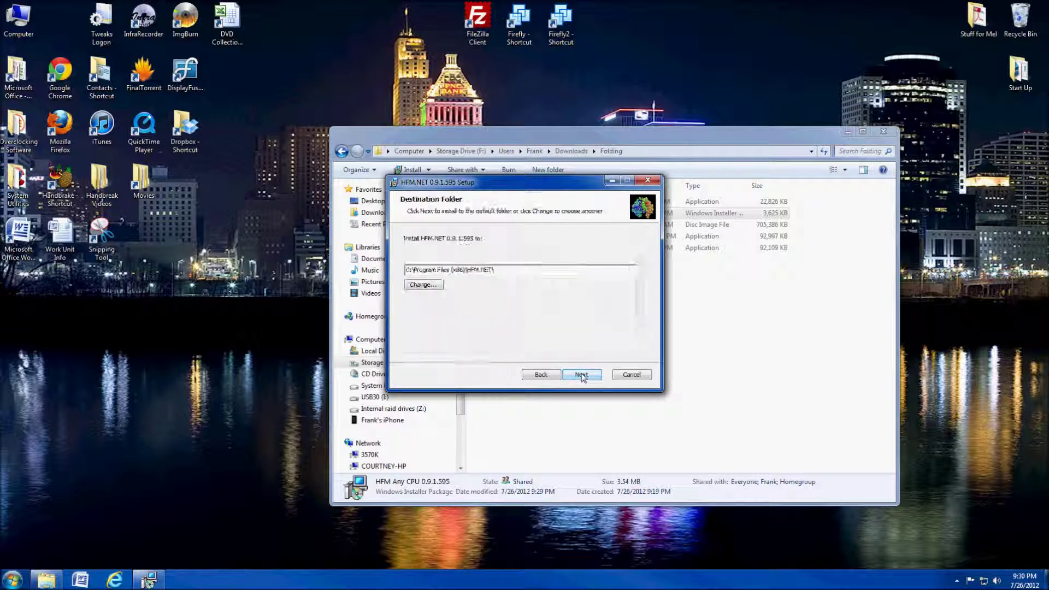
left_click(440, 288)
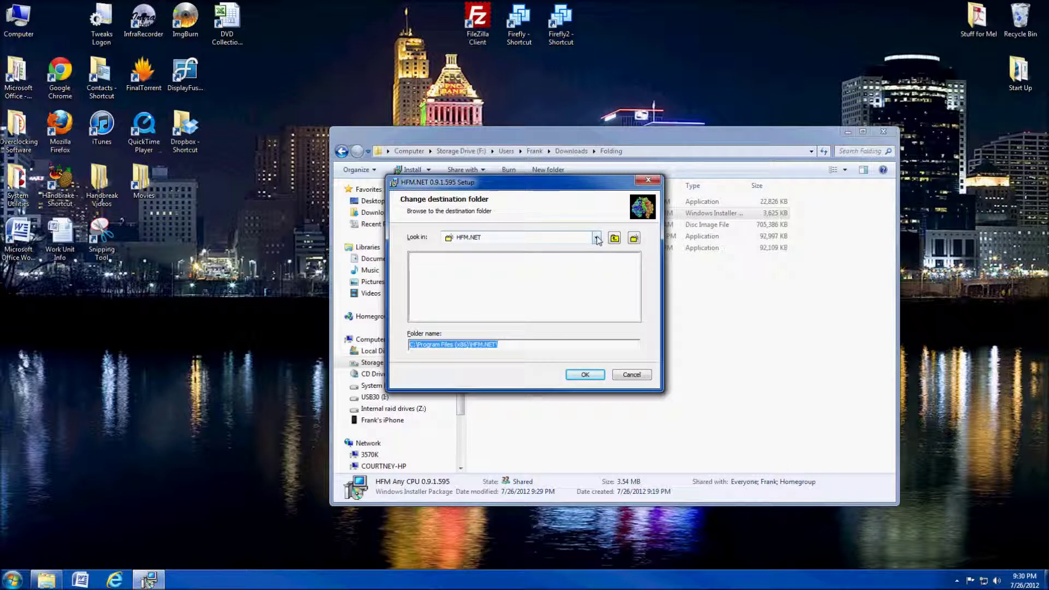
left_click(597, 239)
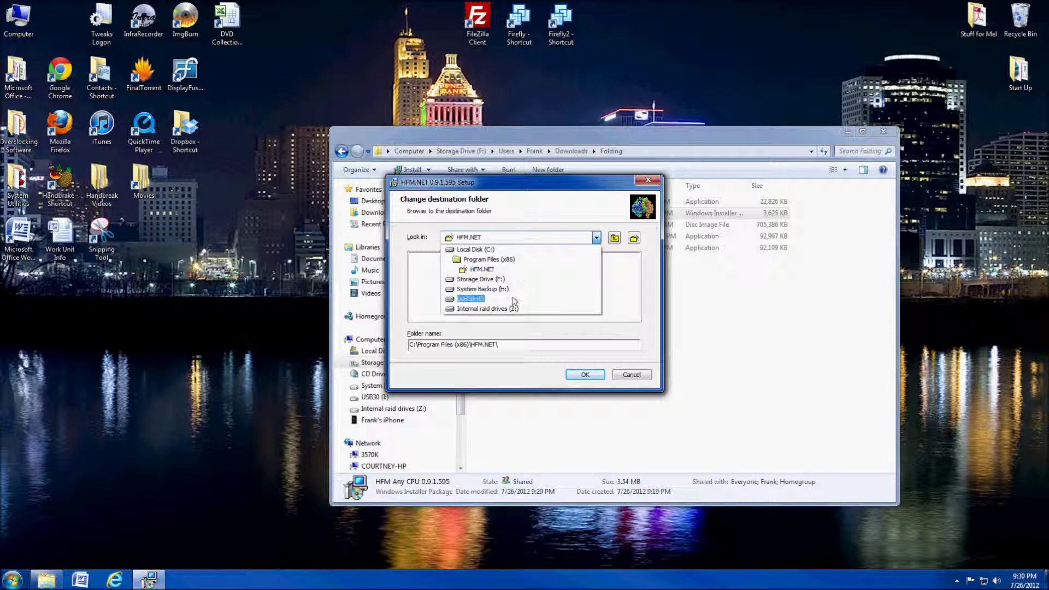
Step: Install into a new F:\Program Files\HFM.net\ folder and continue to the Ready to install page
left_click(481, 279)
double_click(447, 268)
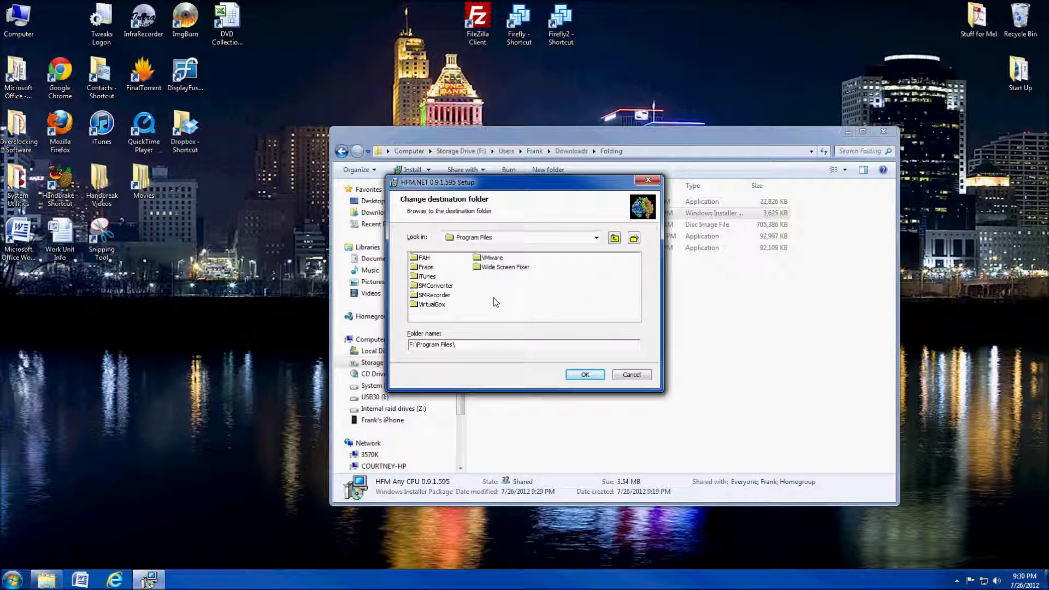
left_click(633, 239)
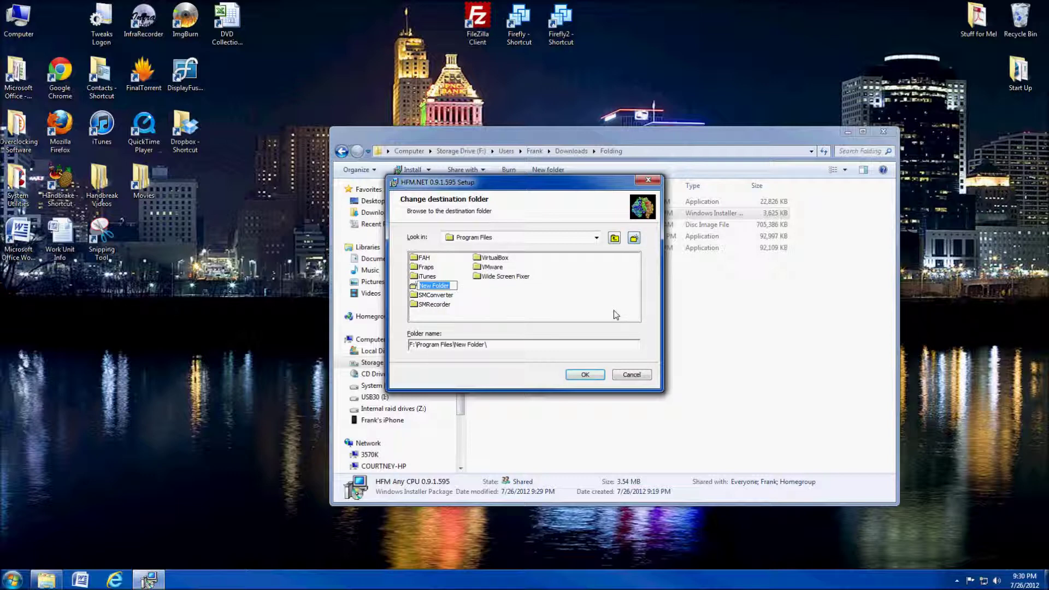
type("HFM.net")
left_click(585, 375)
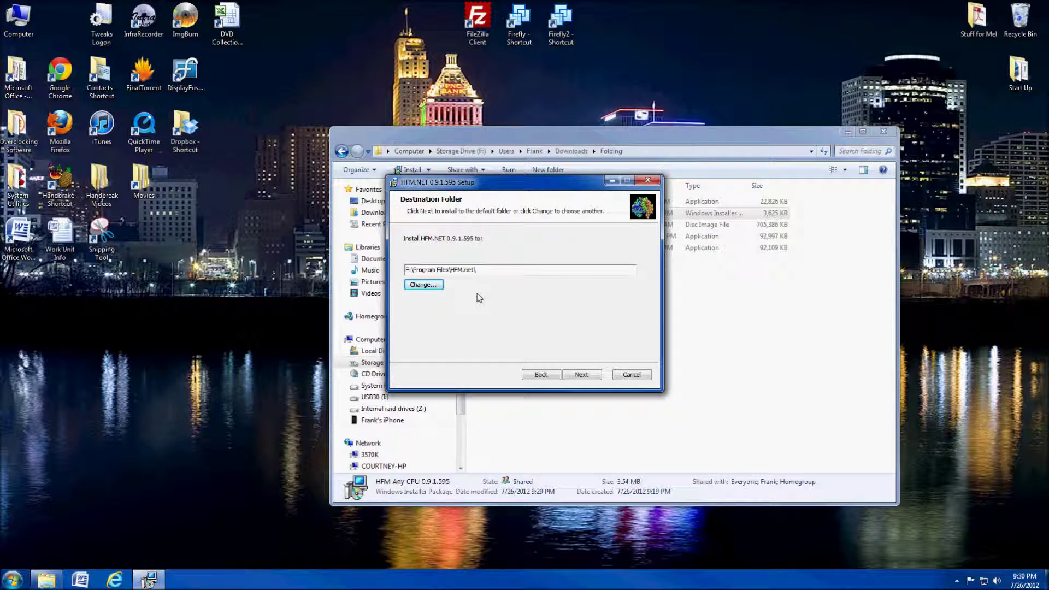
left_click(579, 376)
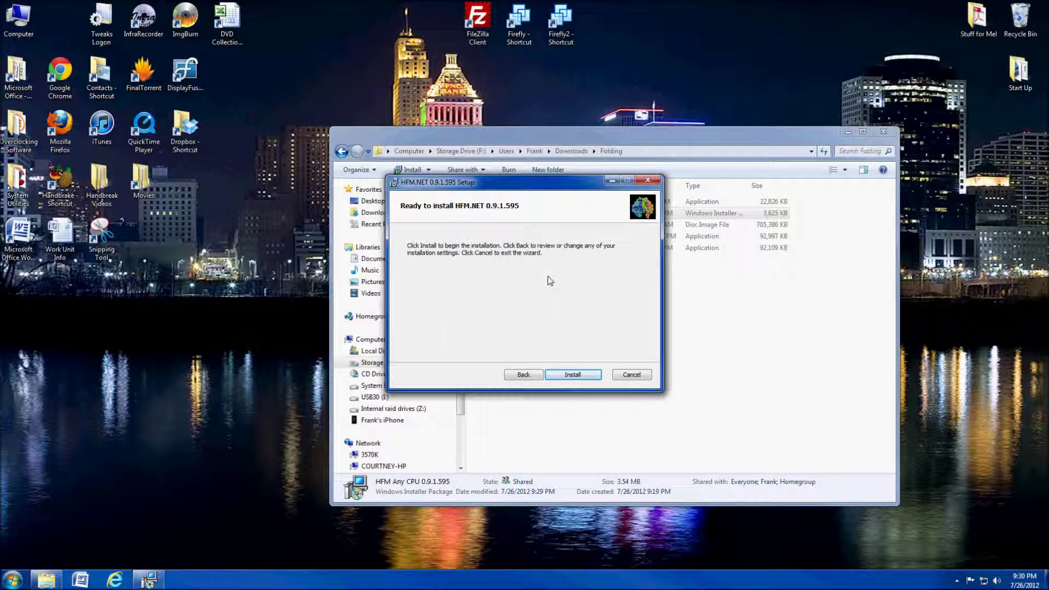
Step: Install HFM.NET 0.9.1.595, finish the wizard, close the Folding window, and select the HFM.NET desktop shortcut
left_click(573, 375)
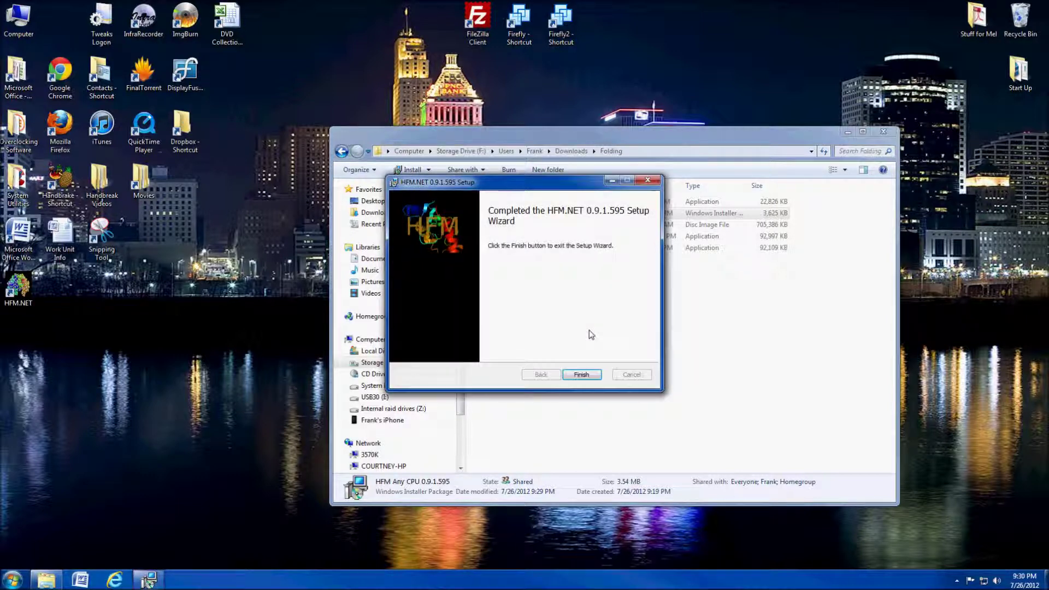
left_click(581, 375)
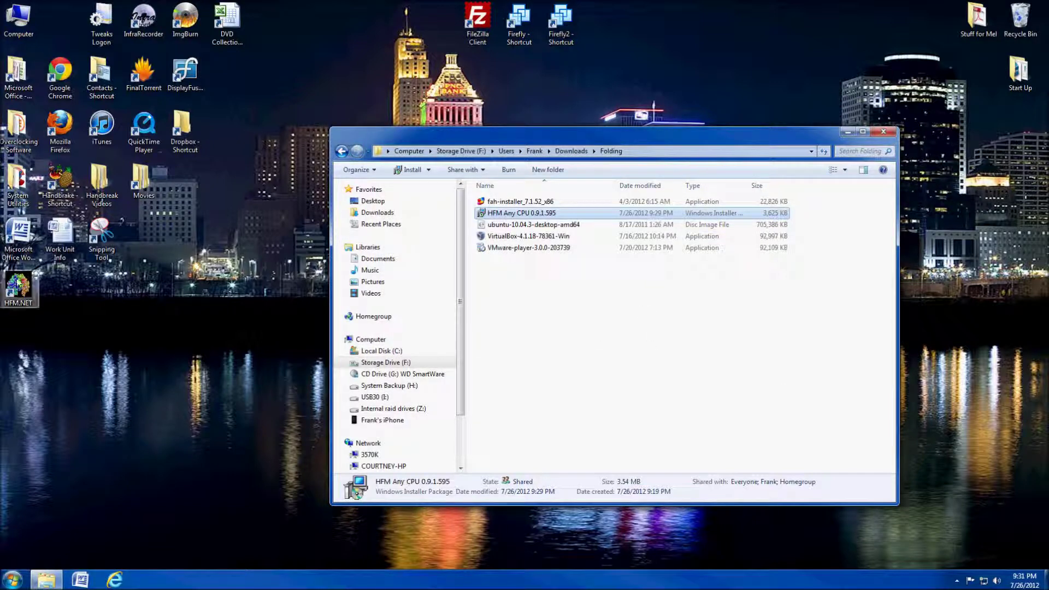
left_click(883, 132)
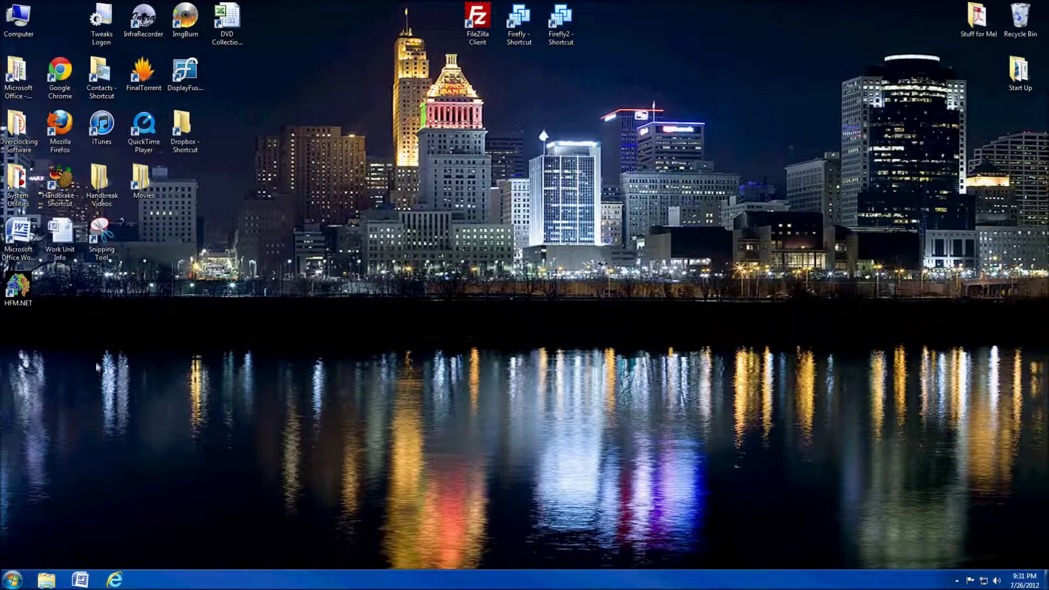
left_click(18, 288)
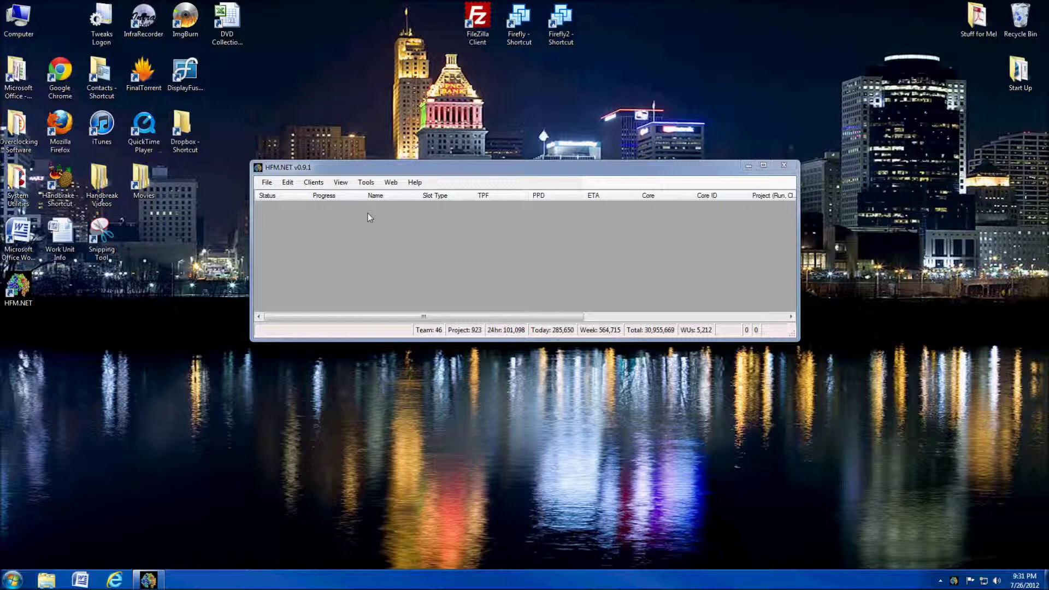
Step: Open HFM.NET's Preferences from the Edit menu
left_click(288, 184)
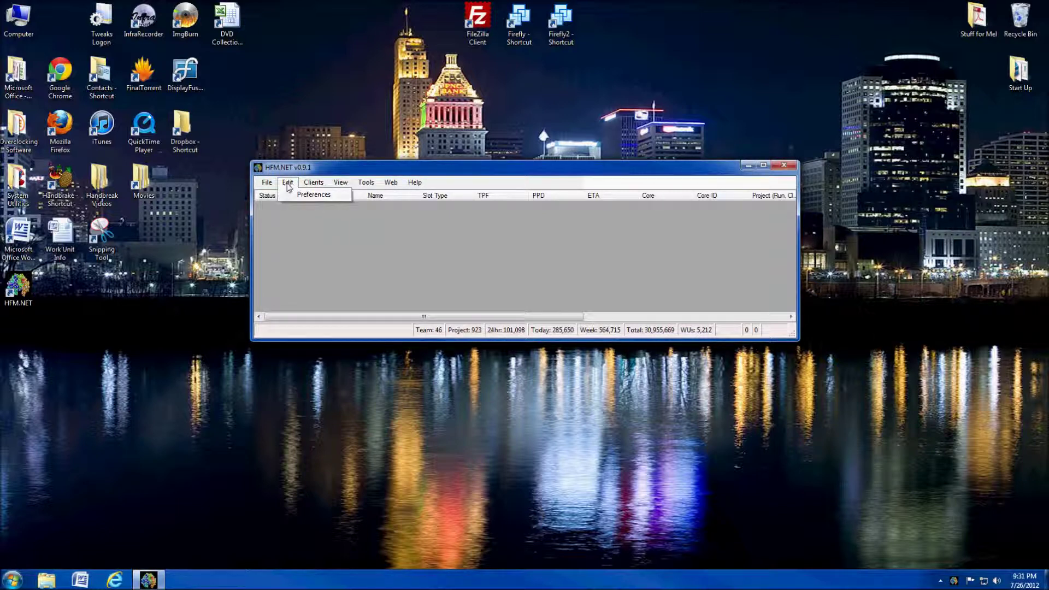
left_click(303, 195)
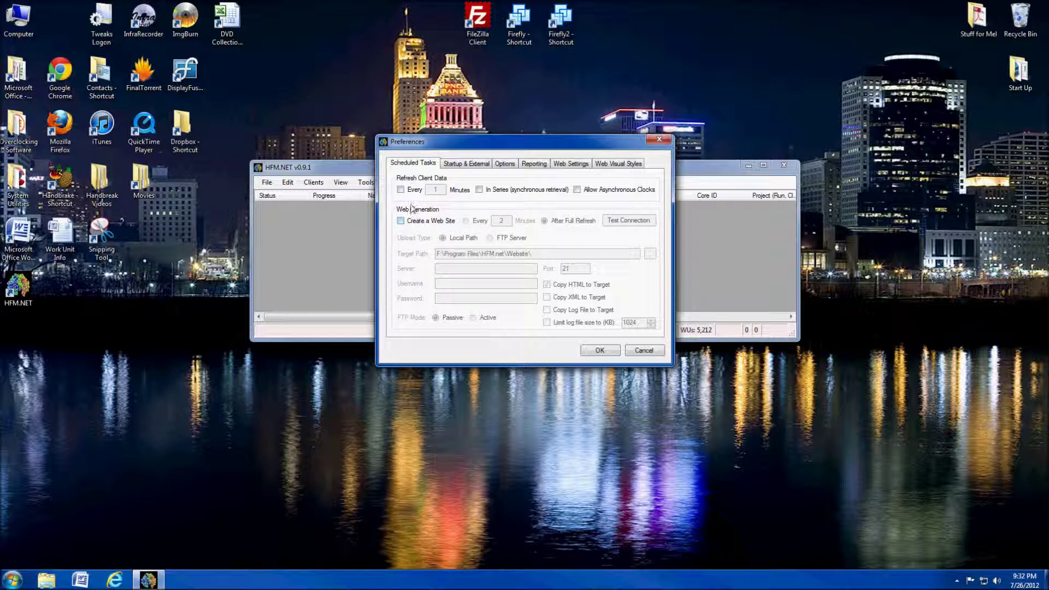
left_click(401, 190)
Step: Set the automatic client refresh interval to 15 minutes
left_click(444, 191)
type("5")
Step: Enable In Series retrieval and Allow Asynchronous Clocks, then view the Startup & External settings
left_click(479, 191)
left_click(577, 190)
left_click(466, 164)
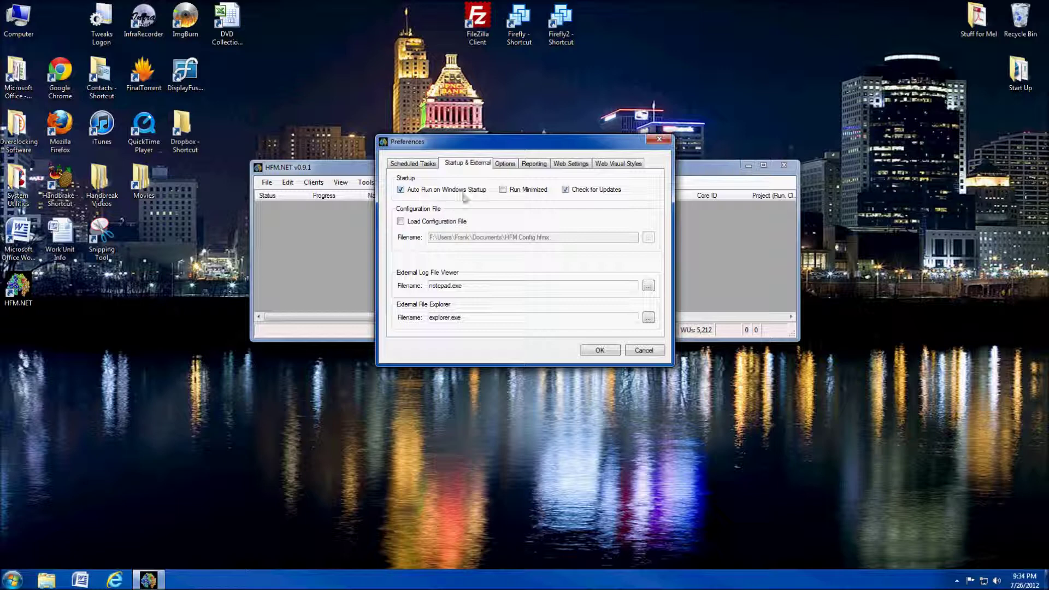
Step: Turn off Check for Updates in the Startup & External preferences
left_click(565, 190)
left_click(507, 164)
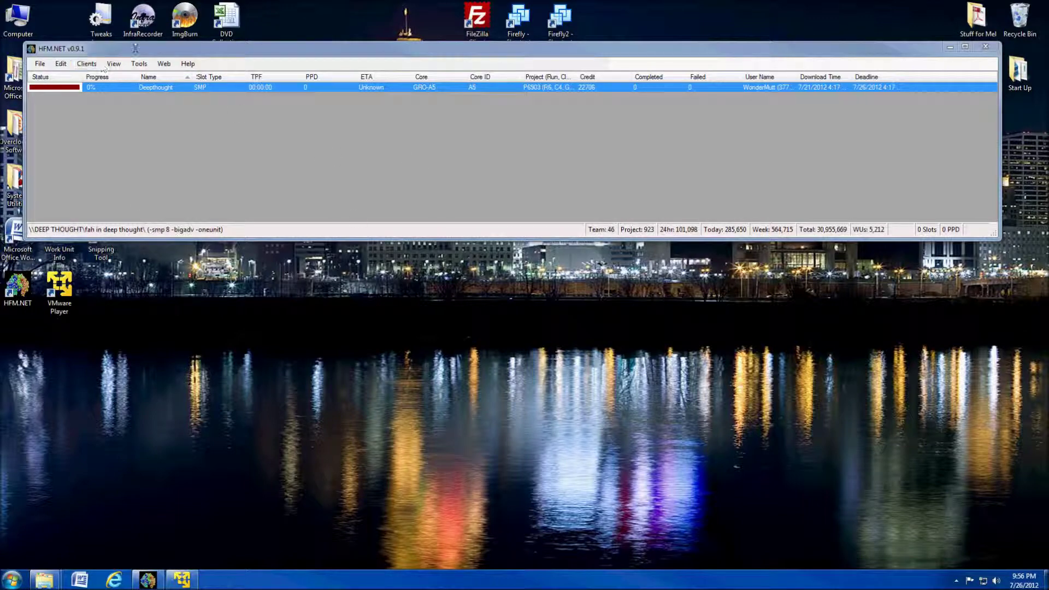
Step: Move the client list window lower, then open and cancel Preferences without changes
left_click_drag(129, 53, 156, 160)
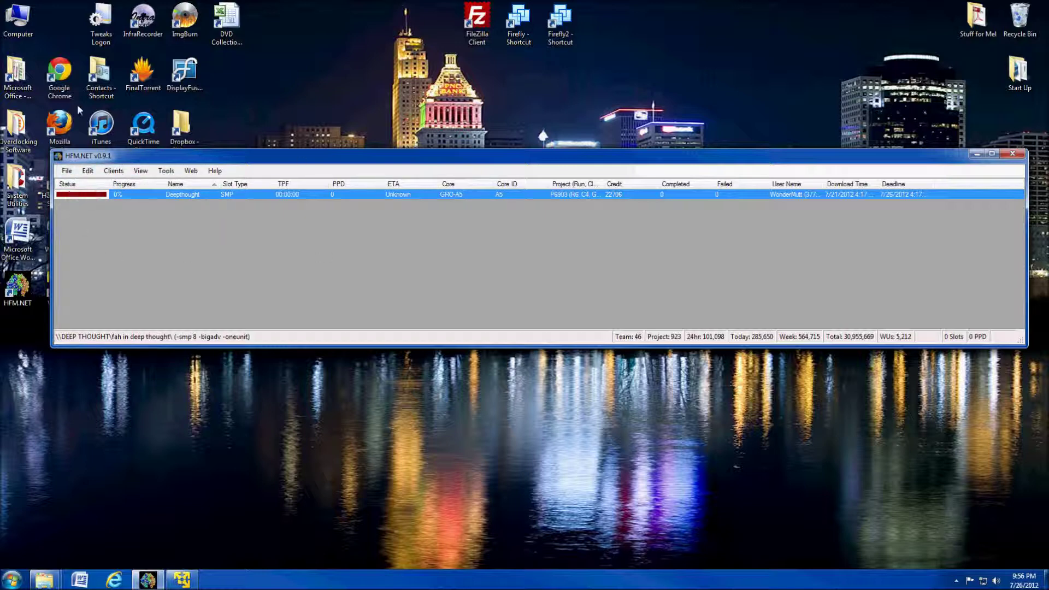
left_click(87, 171)
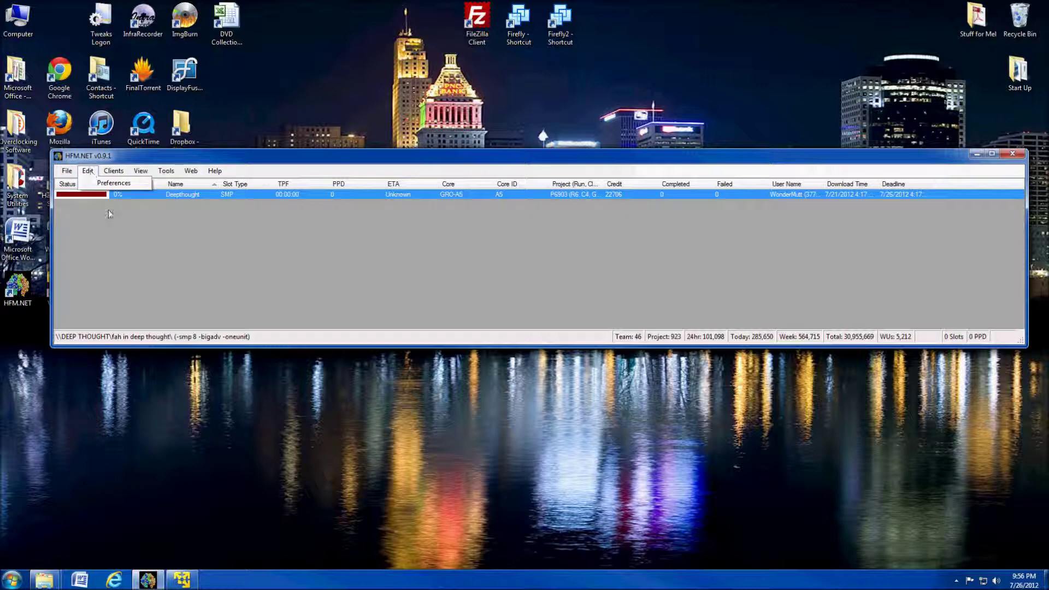
left_click(101, 183)
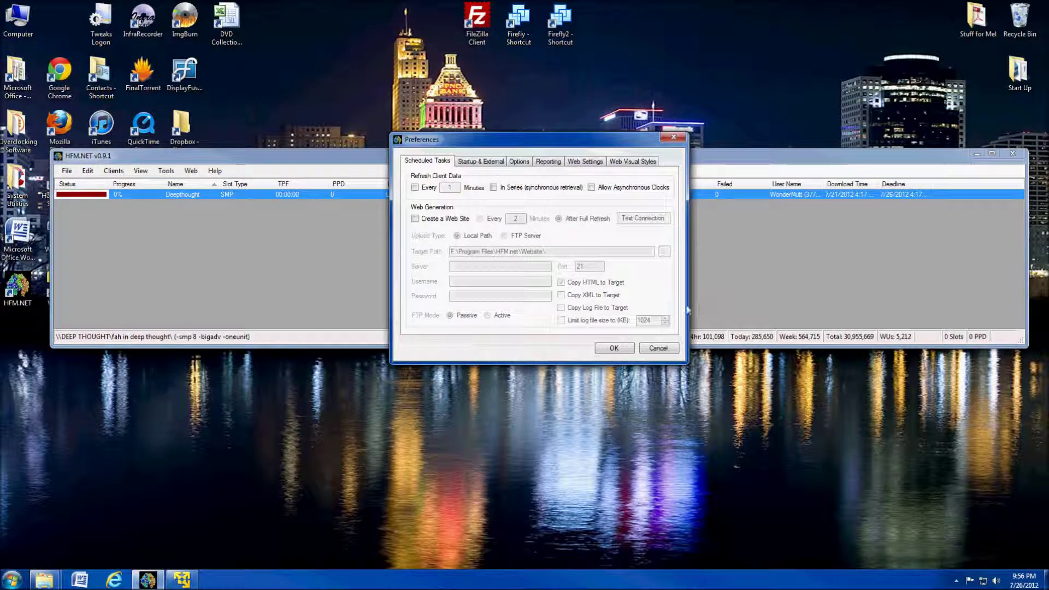
left_click(667, 347)
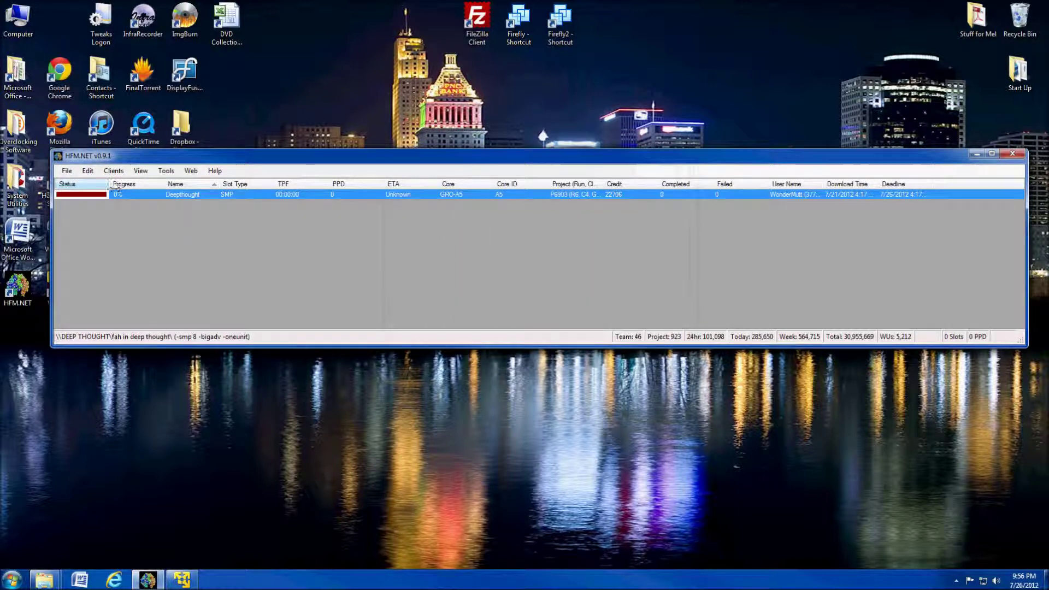
left_click(66, 170)
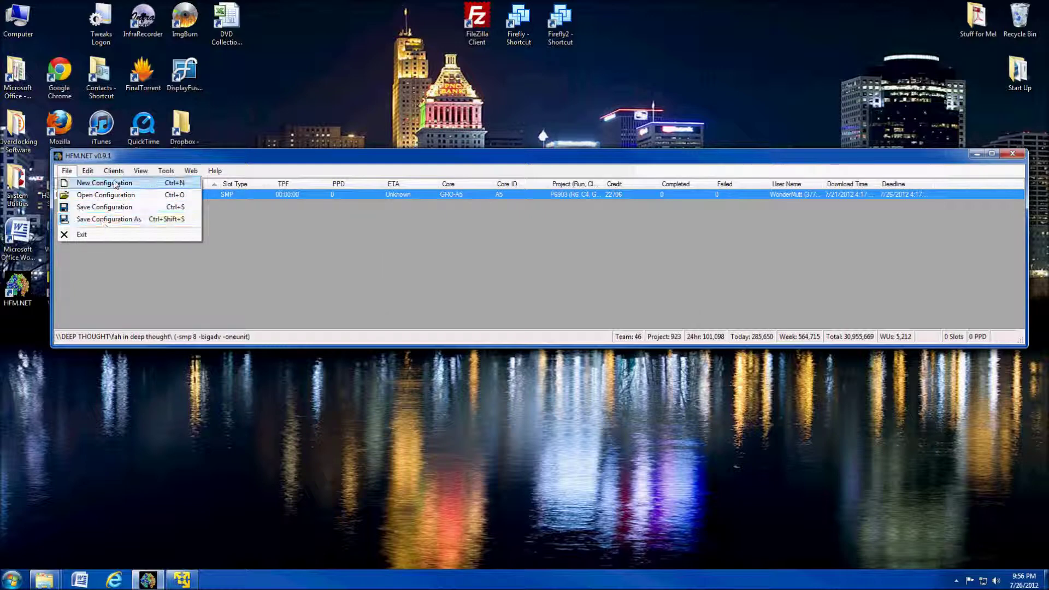
Step: Save the configuration in Documents as an HFM Configuration File, then close HFM.NET
left_click(109, 219)
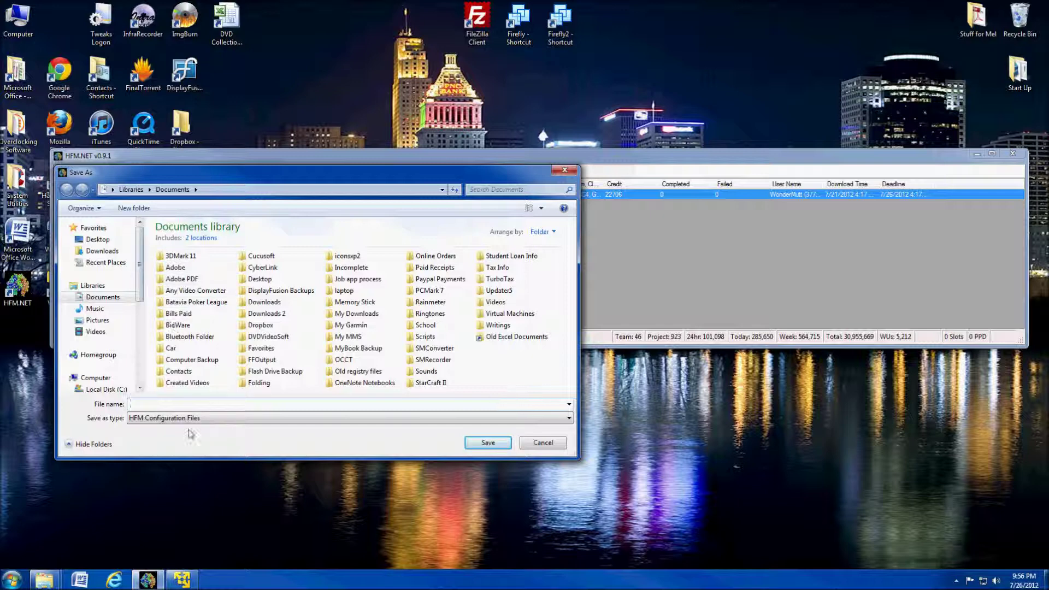
left_click(564, 420)
left_click(239, 394)
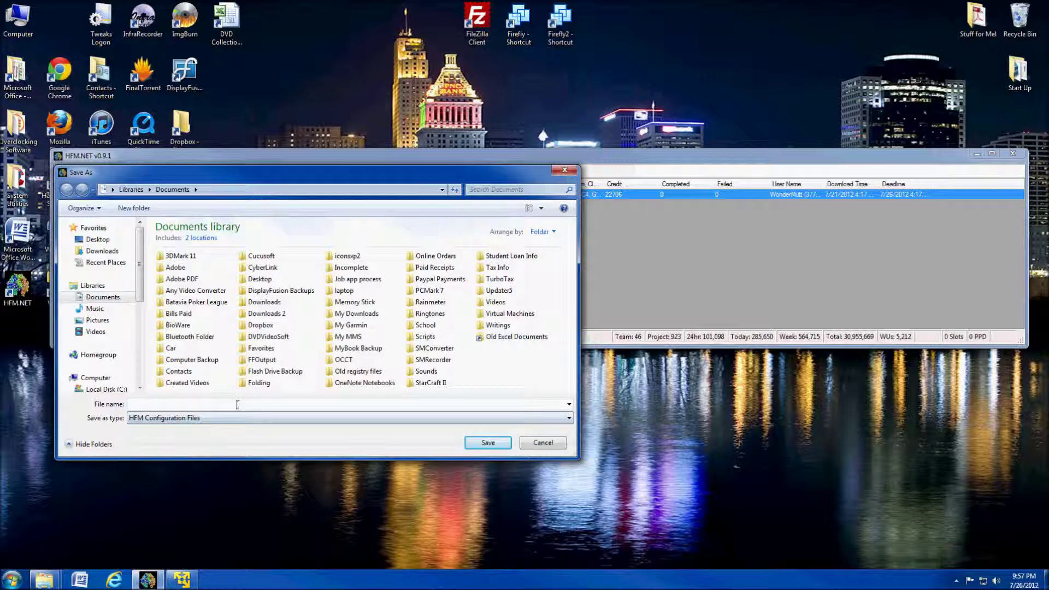
type("HFM")
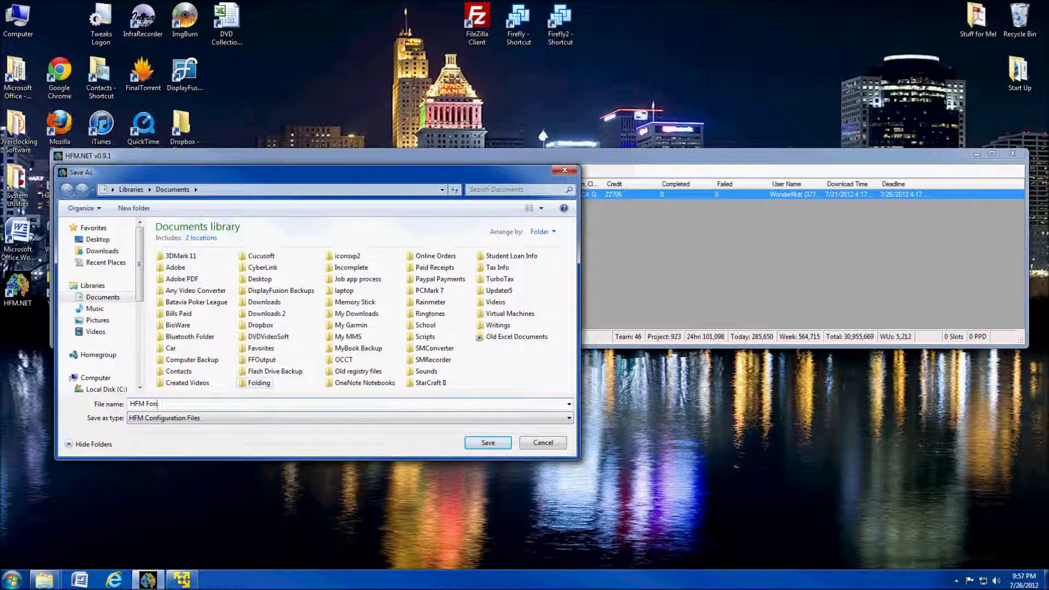
type(" Fon")
key("BackSpace")
key("Return")
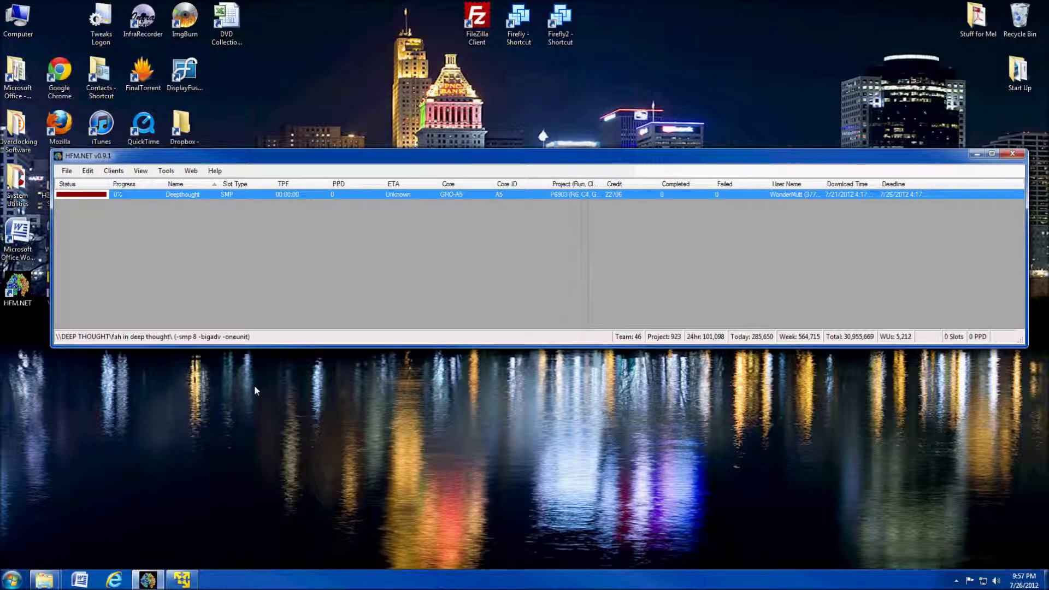
left_click(1012, 153)
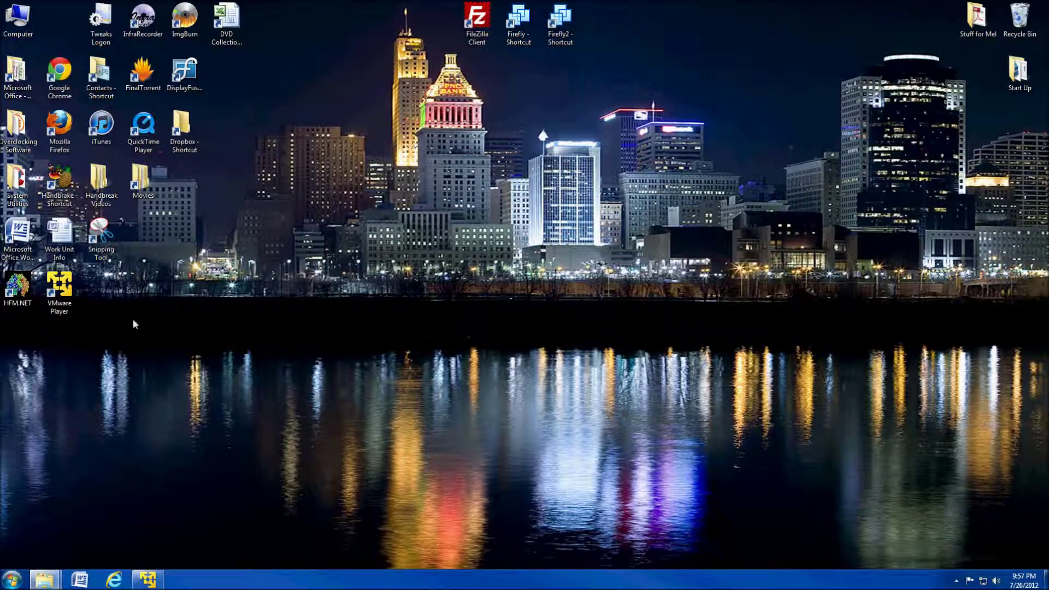
Step: Relaunch HFM.NET from the desktop icon
double_click(23, 293)
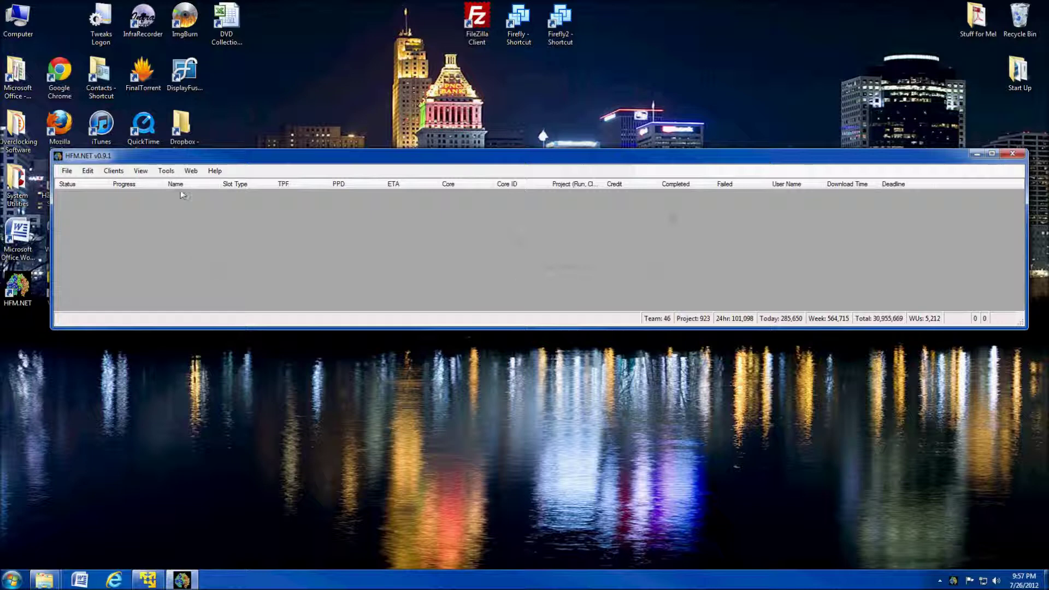
left_click(76, 172)
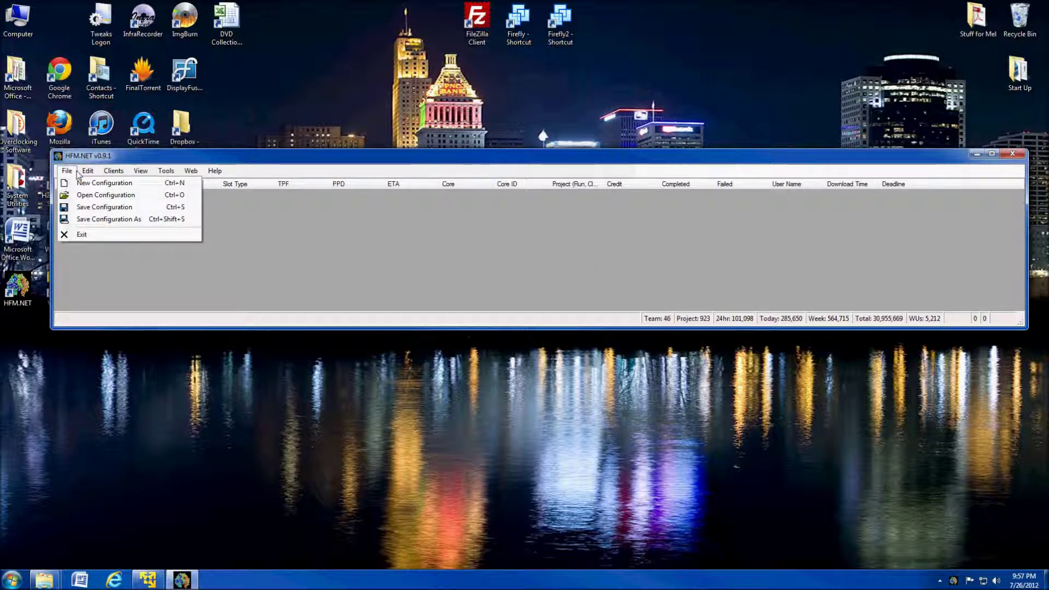
left_click(261, 281)
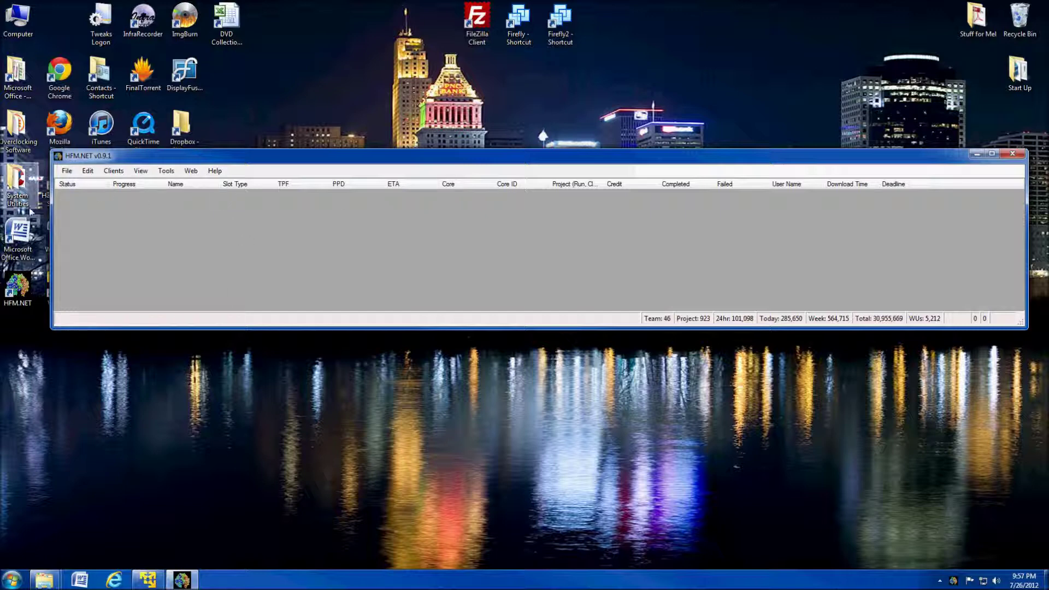
Step: Set HFM.NET to load the saved HFM Config.hfmx configuration file at startup
left_click(88, 171)
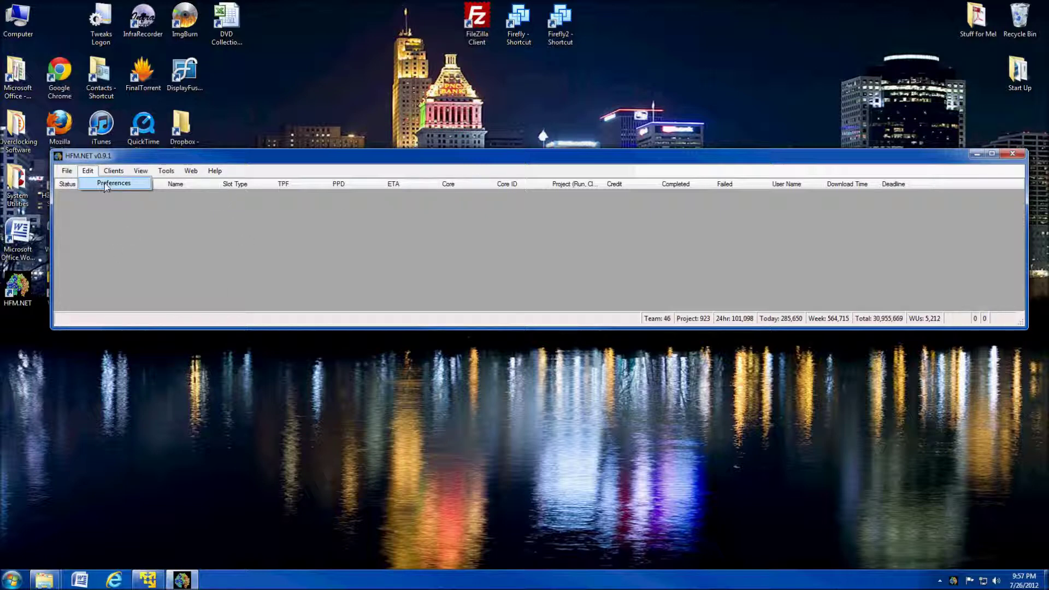
left_click(107, 184)
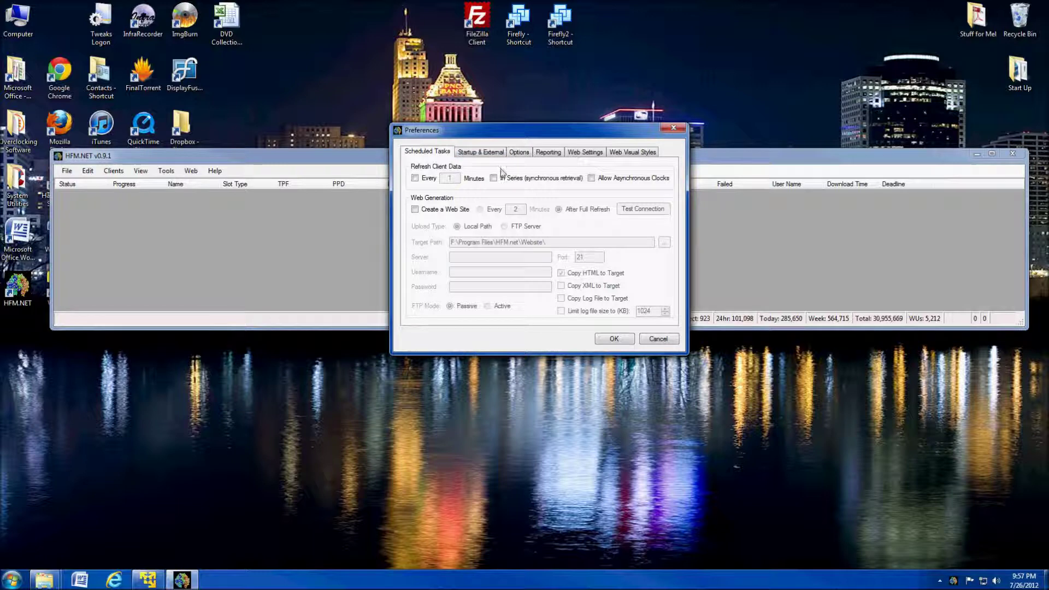
left_click(495, 154)
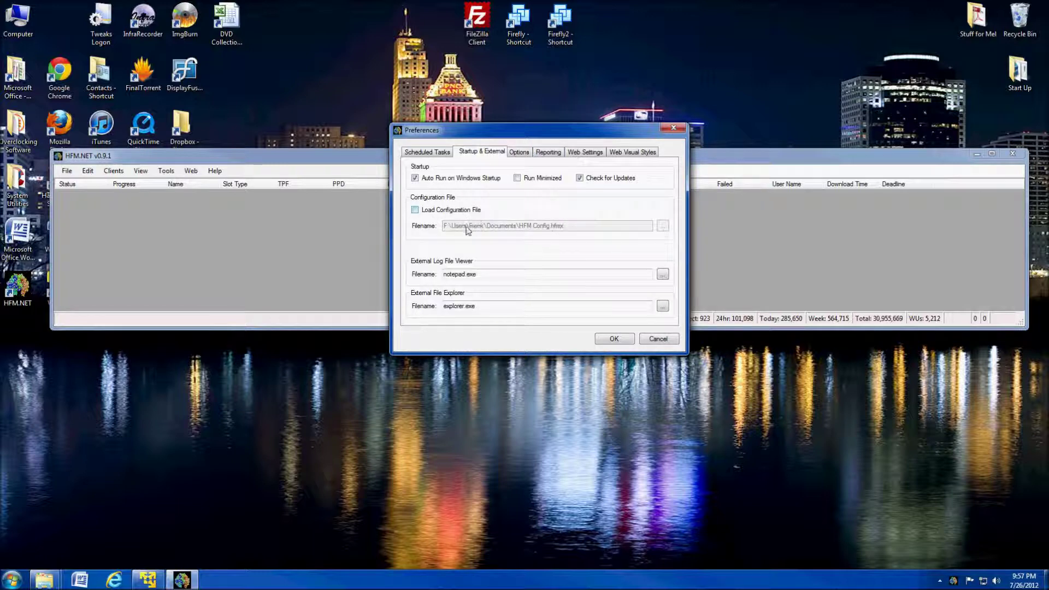
left_click(415, 211)
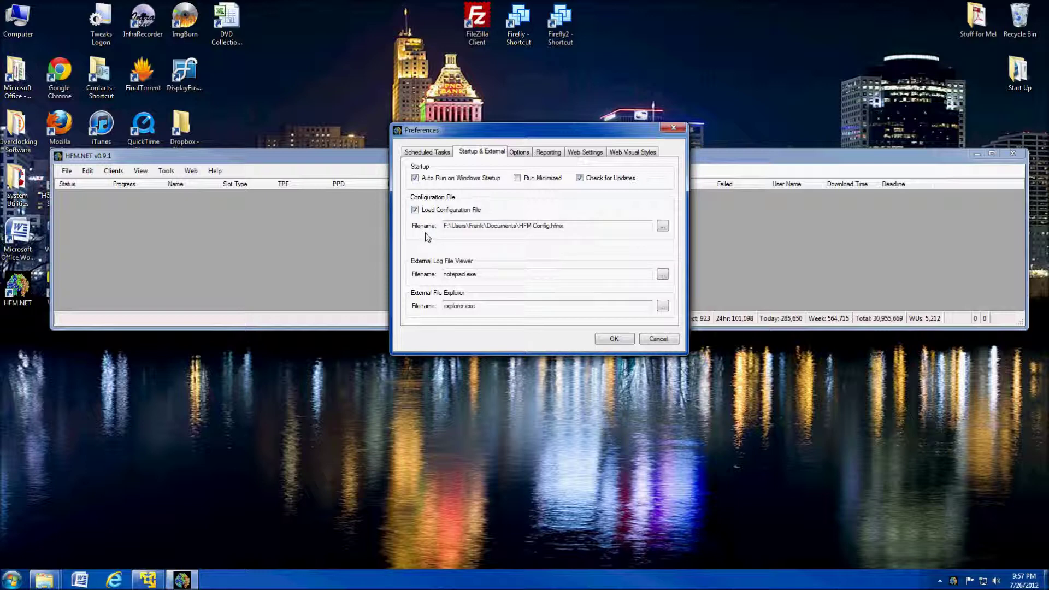
left_click(626, 343)
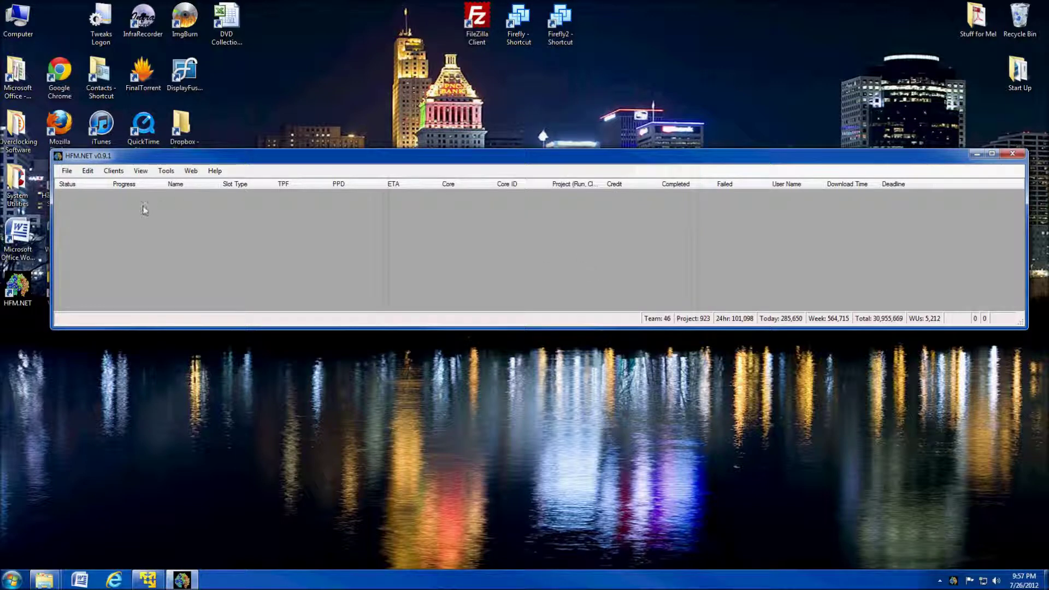
left_click(67, 171)
left_click(572, 255)
Step: Restart HFM.NET and dismiss the missing configuration file error
left_click(1012, 153)
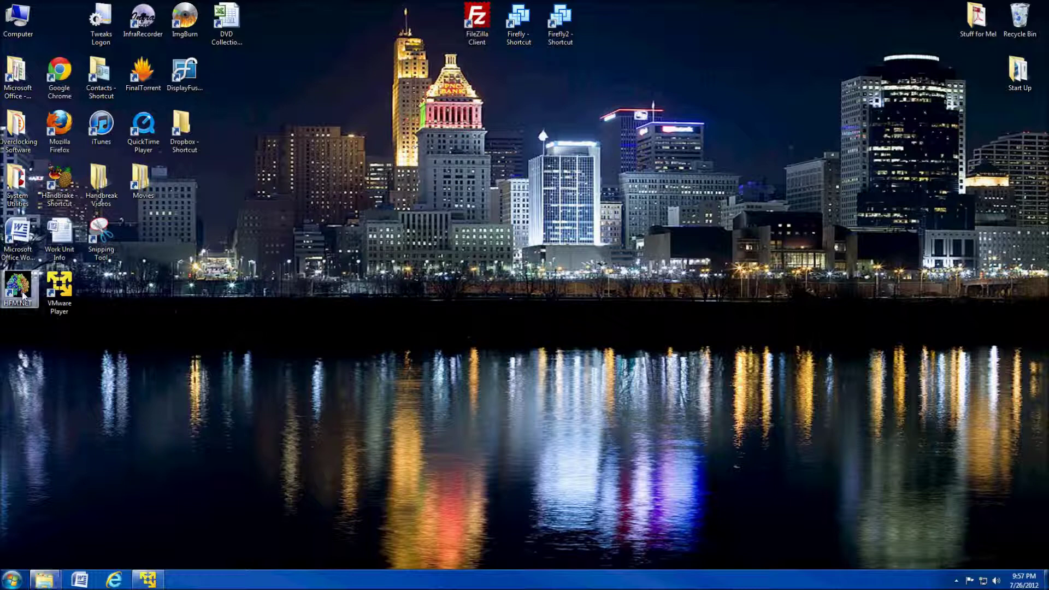
double_click(23, 295)
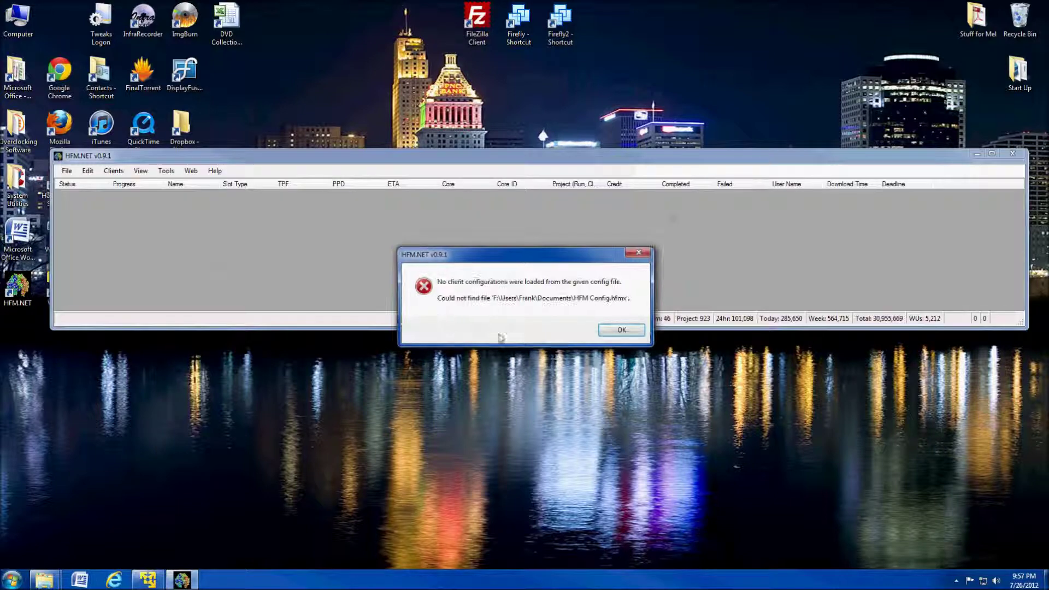
left_click(600, 330)
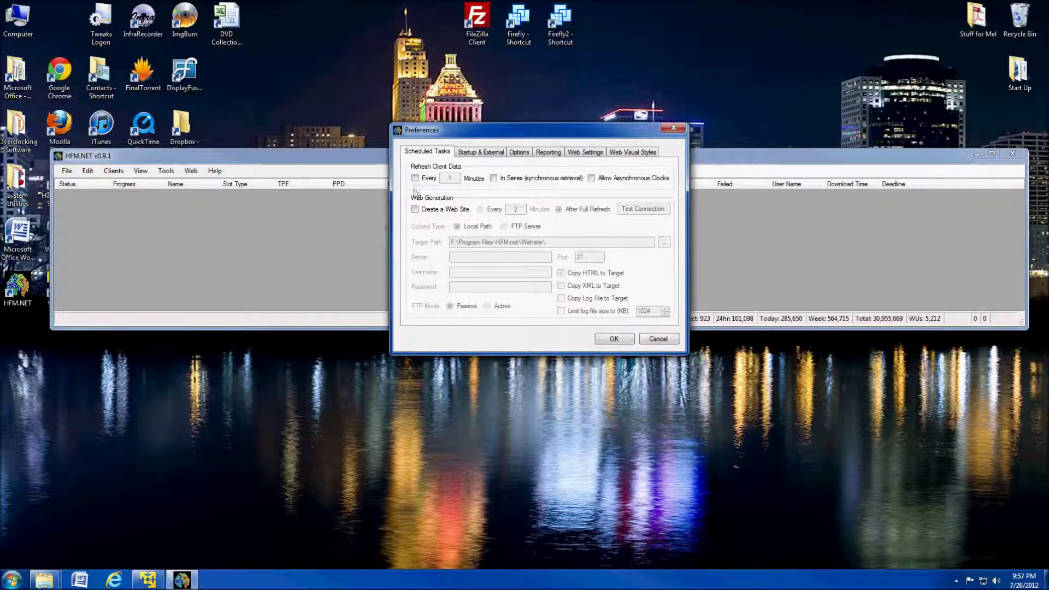
Step: Point the startup configuration file to HFM Config File.hfmx in Documents
left_click(481, 152)
left_click(662, 226)
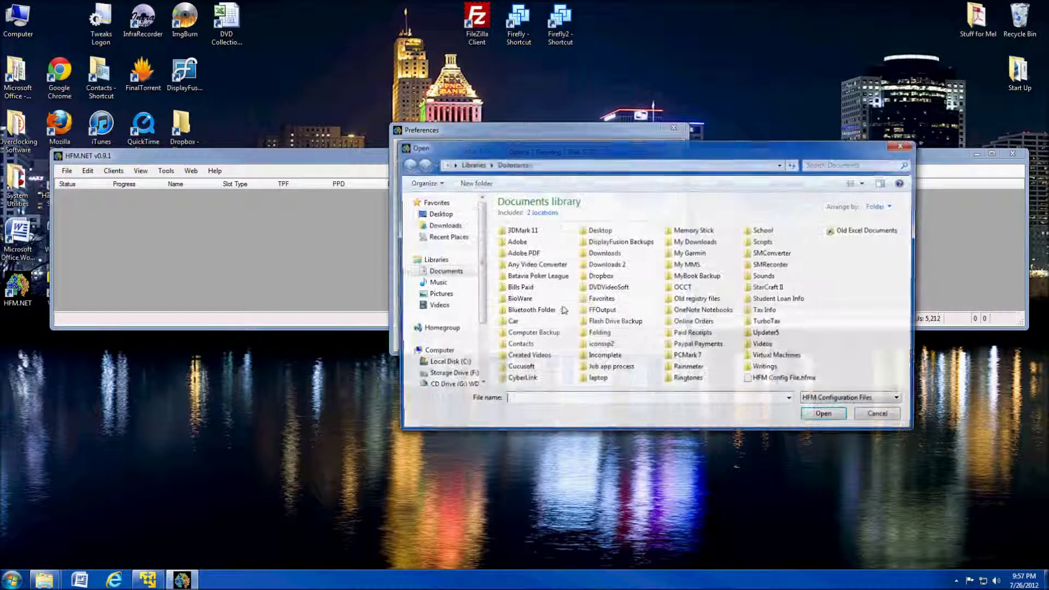
left_click(786, 380)
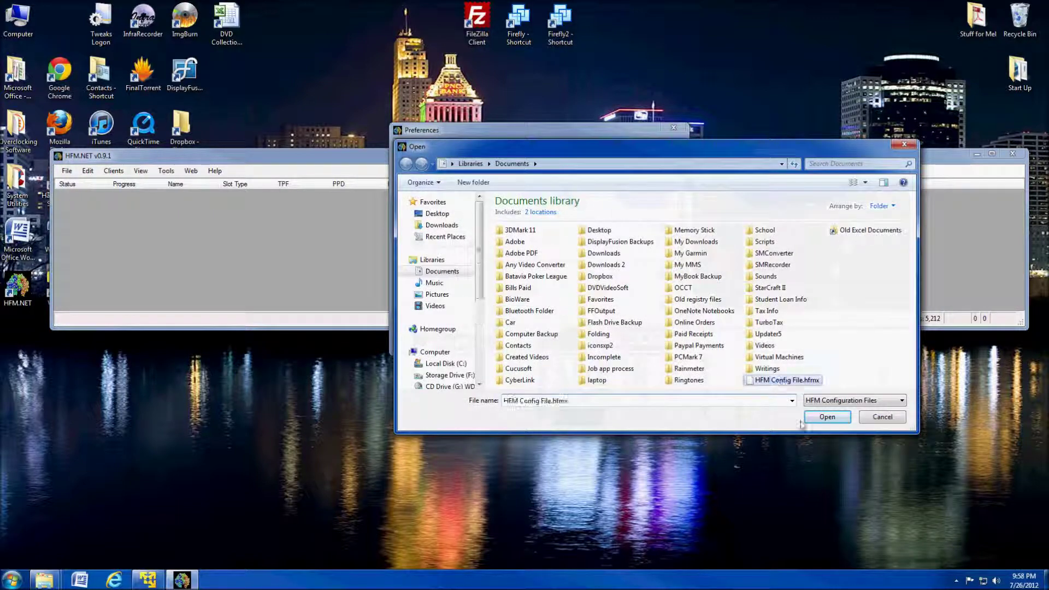
left_click(826, 416)
left_click(613, 338)
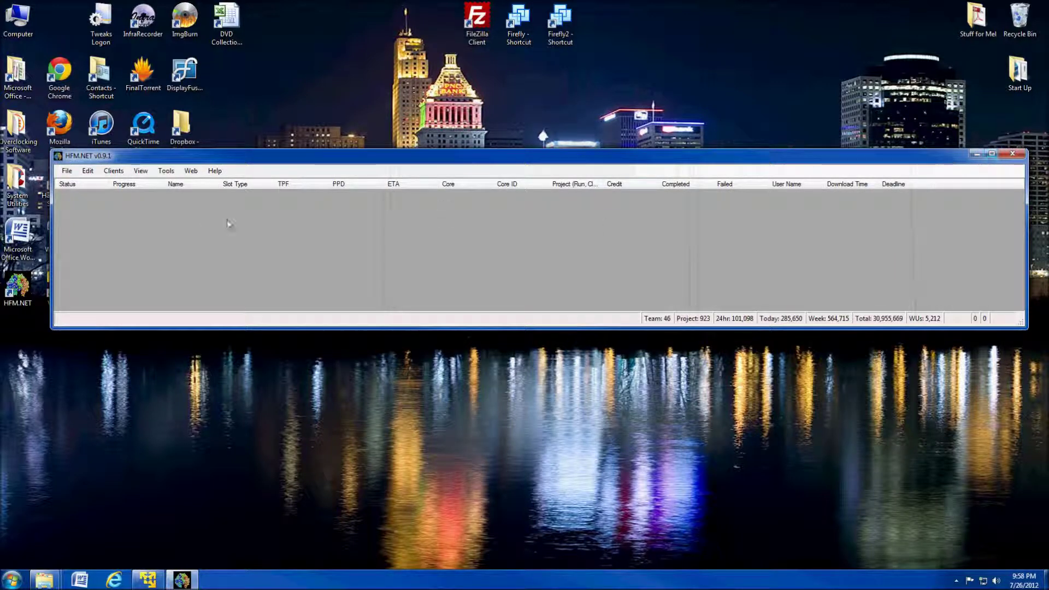
Step: Close and relaunch HFM.NET
left_click(68, 171)
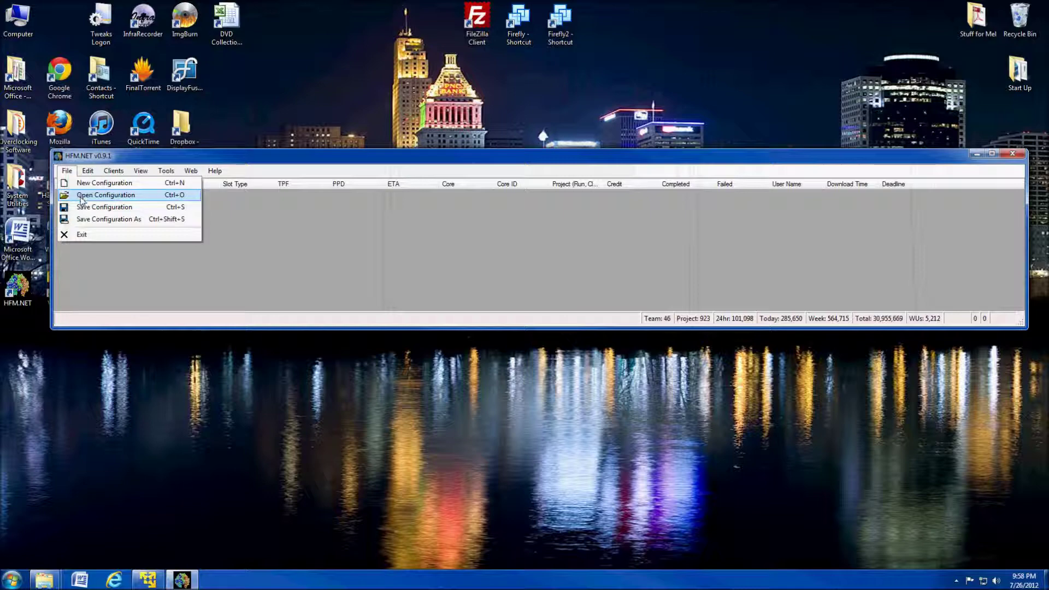
left_click(558, 278)
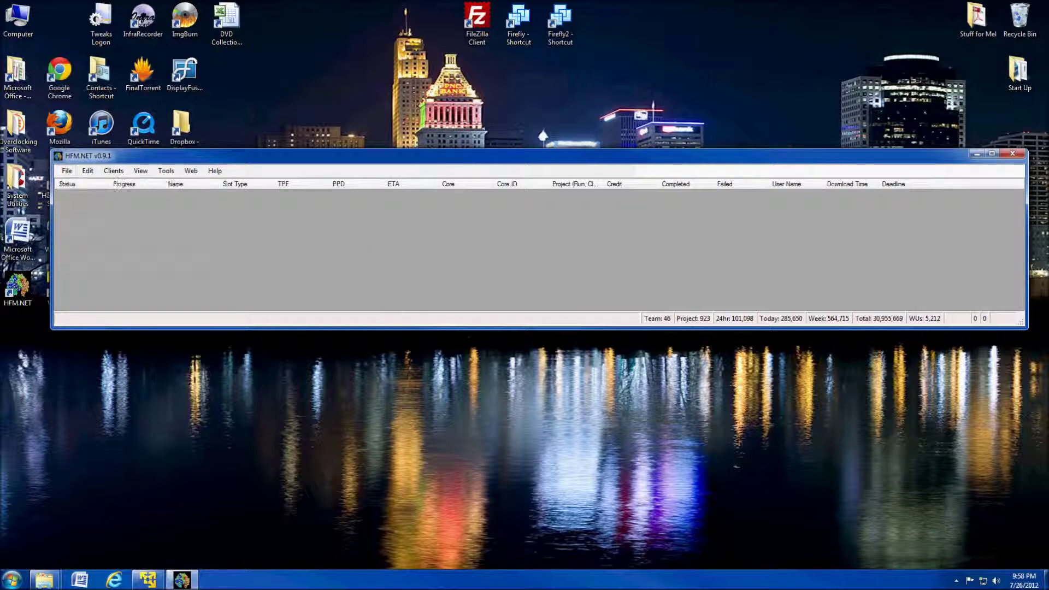
left_click(1013, 156)
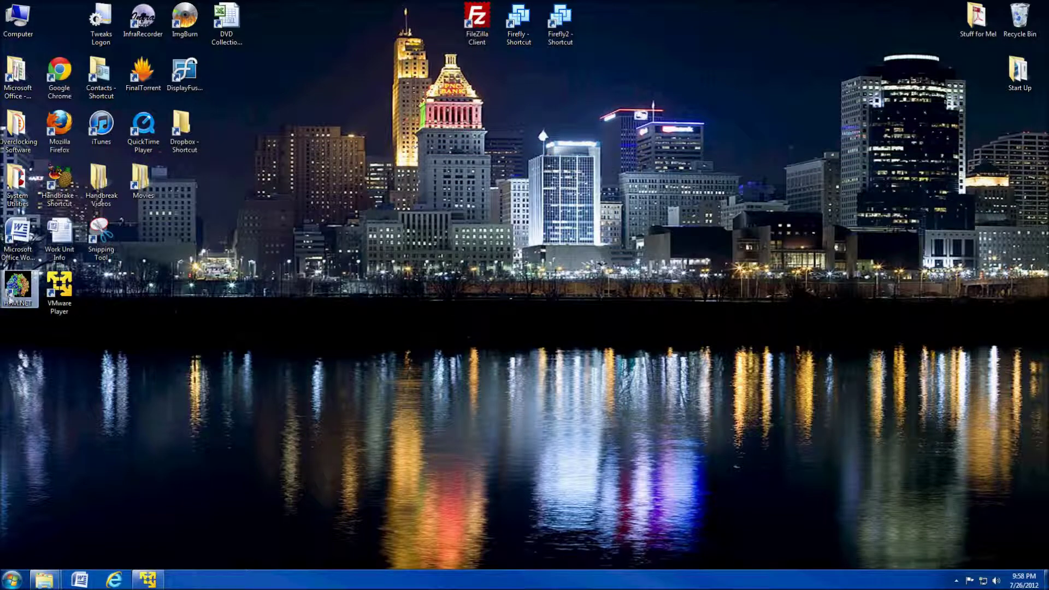
key("Return")
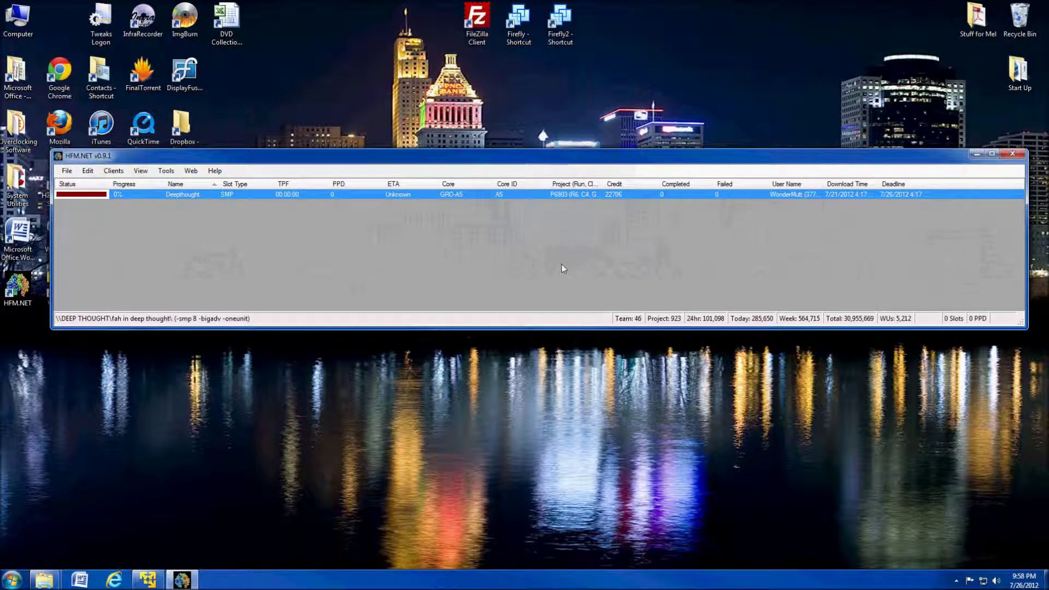
Step: Open Preferences and look through the Startup, Options, Scheduled Tasks, Reporting and Web Visual Styles settings
left_click(87, 171)
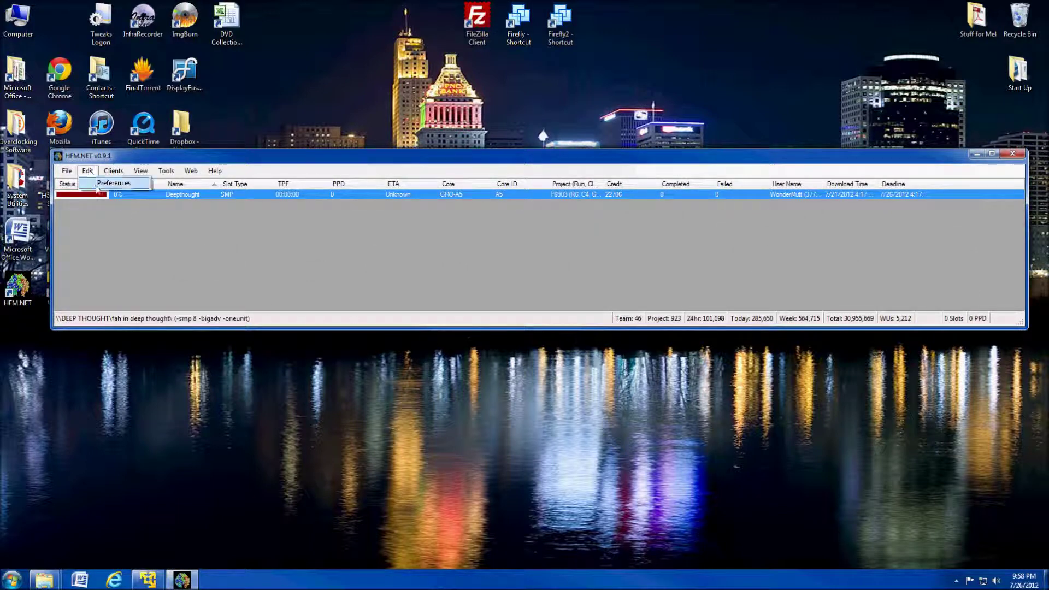
left_click(97, 185)
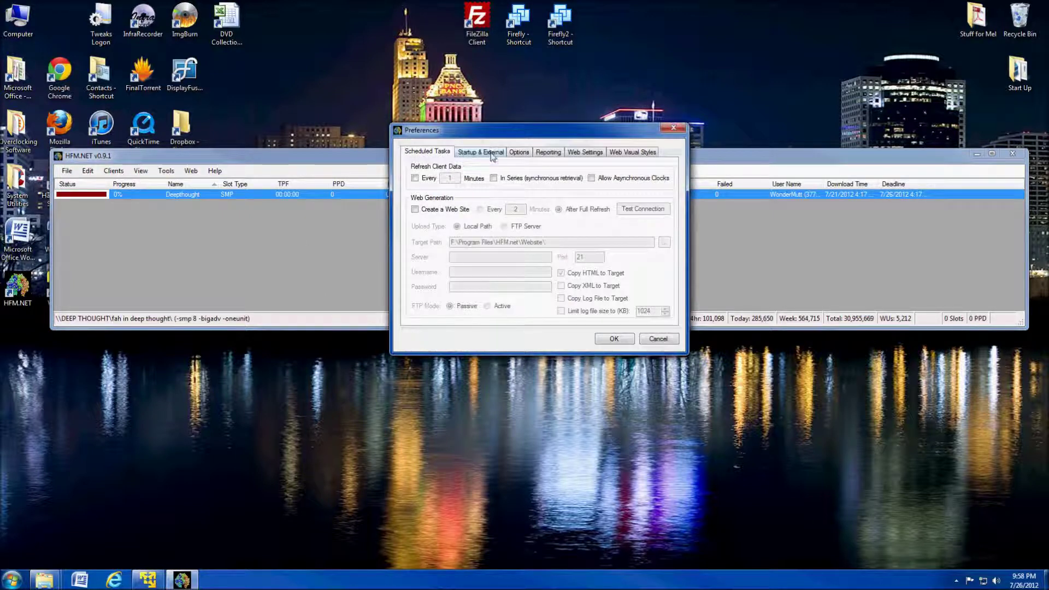
left_click(492, 154)
left_click(525, 152)
left_click(437, 153)
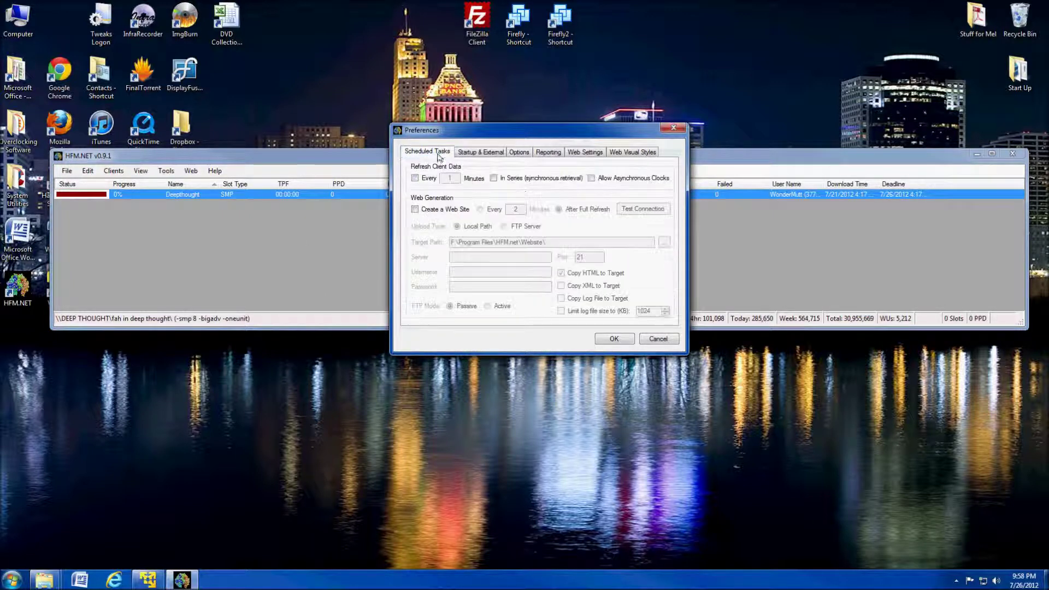
left_click(549, 152)
left_click(608, 152)
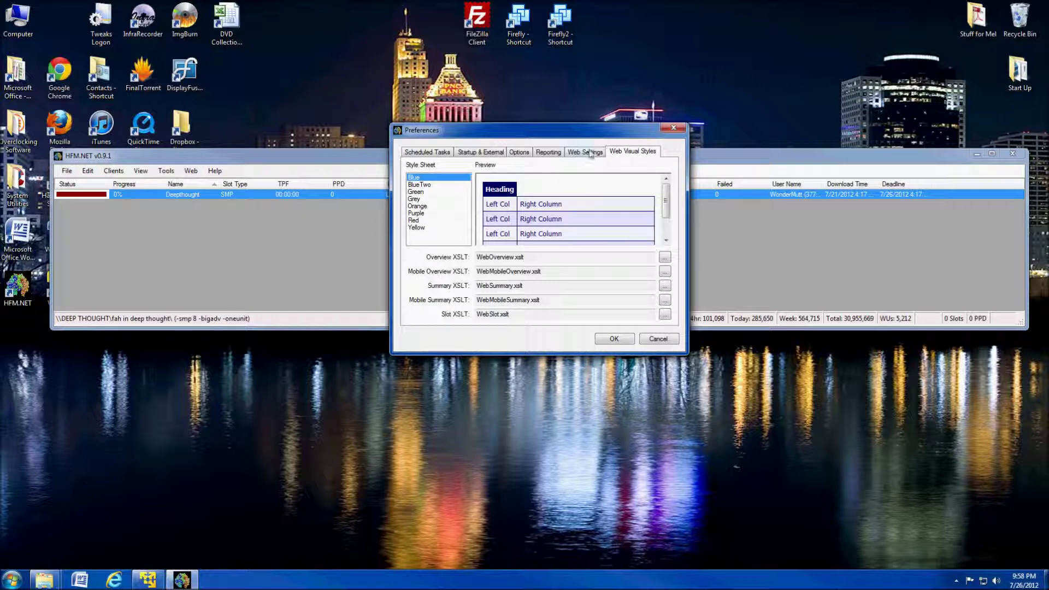
left_click(499, 153)
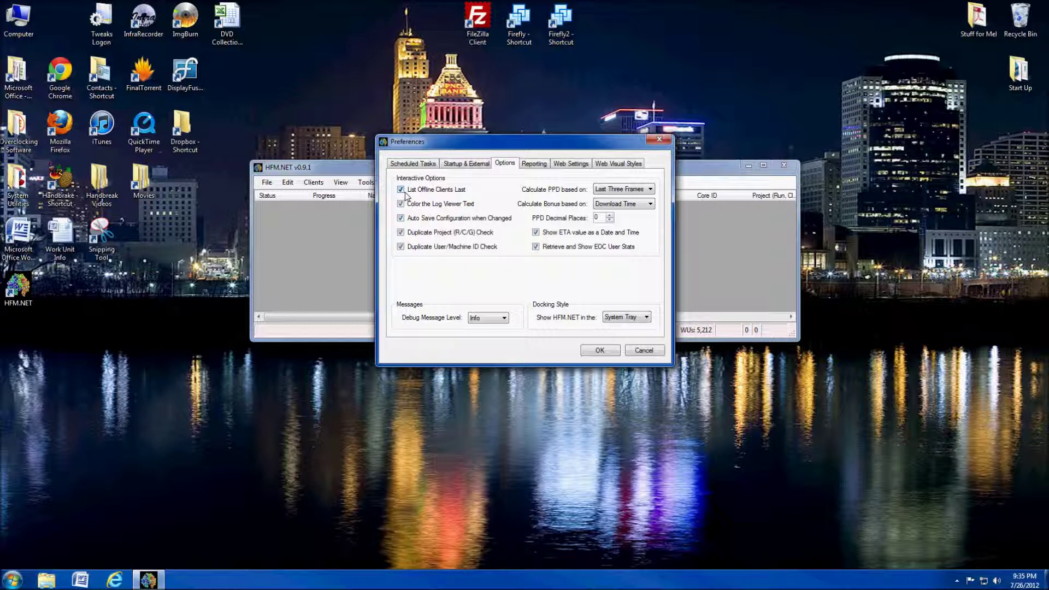
Step: Toggle List Offline Clients Last, enable coloured log text, and turn off ETA as date and time
left_click(443, 191)
left_click(436, 209)
left_click(536, 233)
left_click_drag(585, 143, 480, 360)
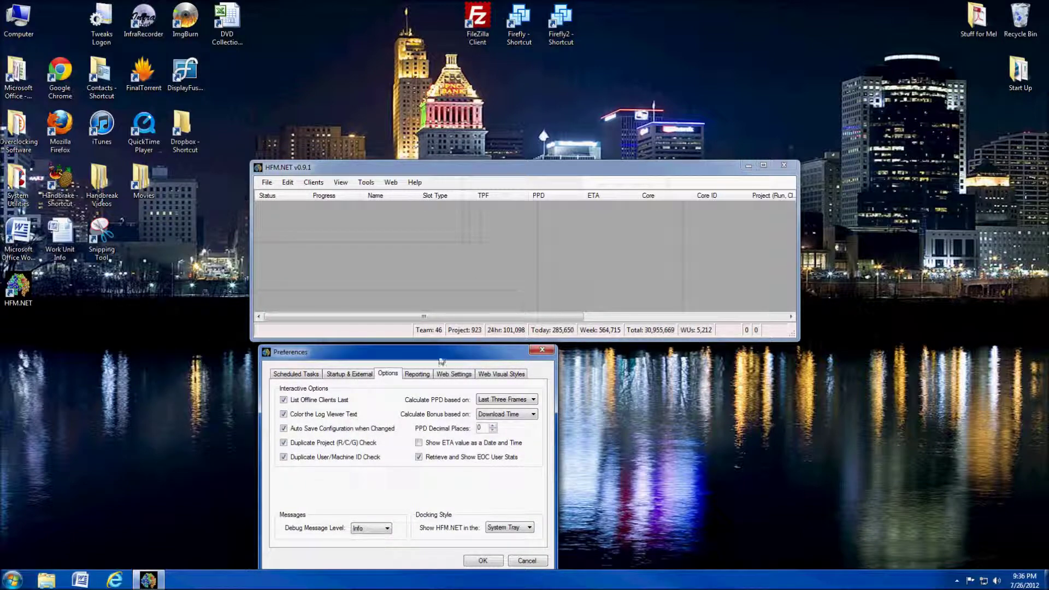
left_click_drag(485, 352, 566, 126)
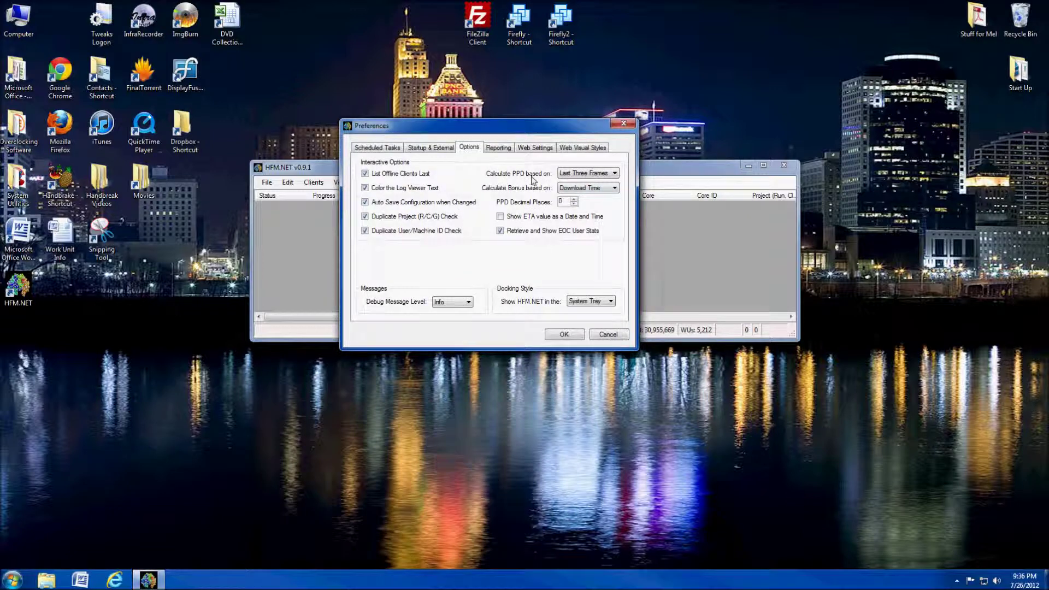
left_click(595, 177)
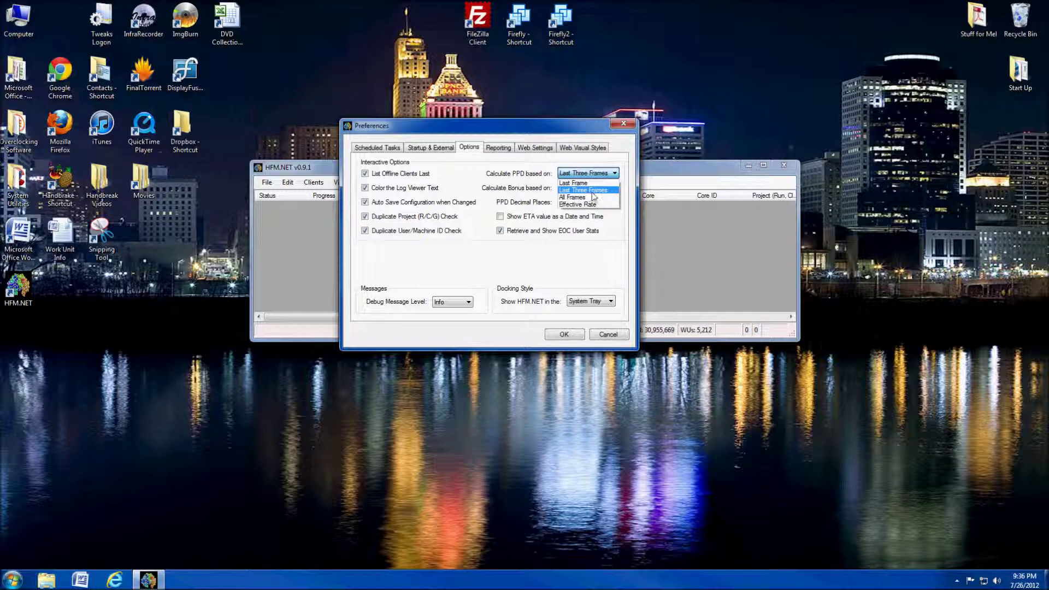
left_click(599, 183)
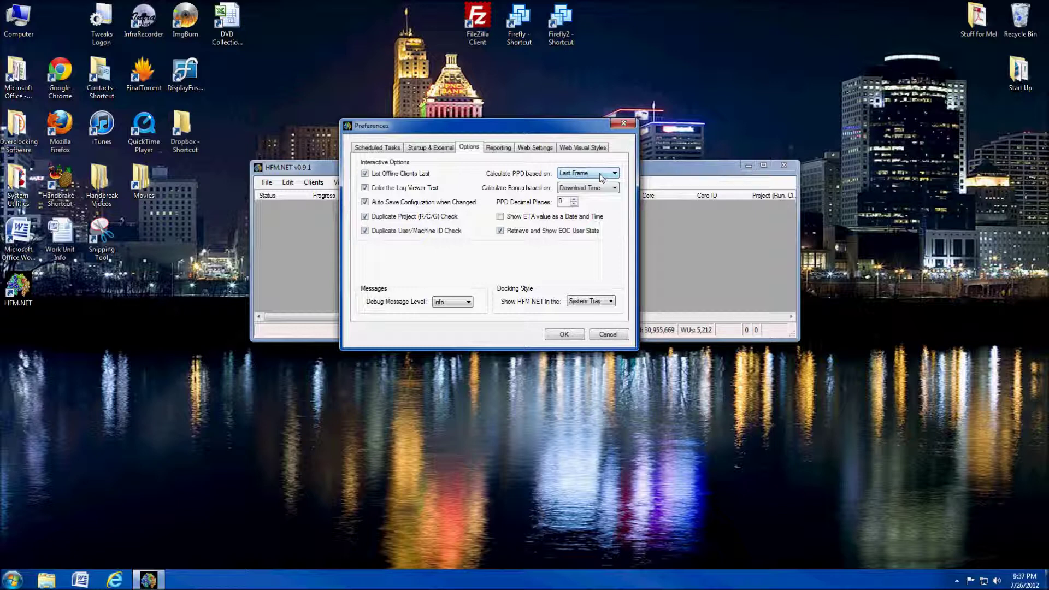
left_click(601, 174)
left_click(603, 193)
left_click(574, 173)
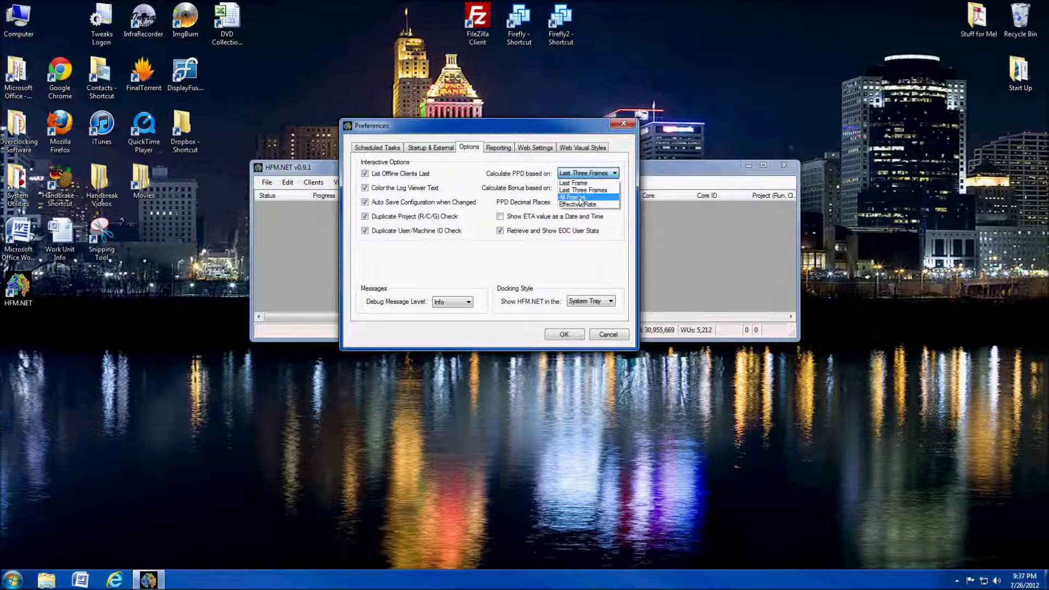
left_click(579, 197)
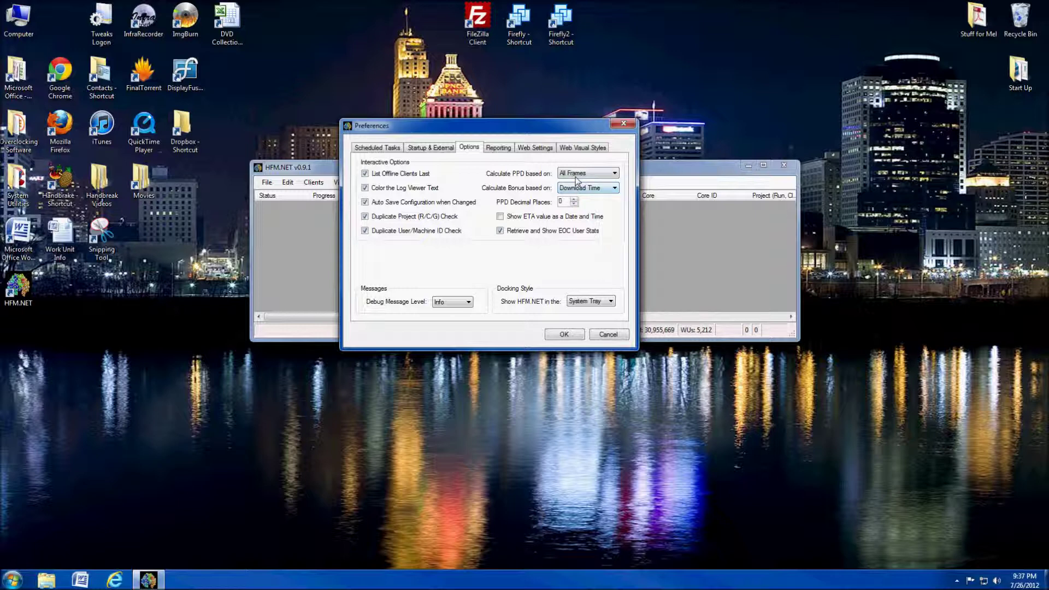
left_click(576, 175)
left_click(578, 205)
left_click(598, 175)
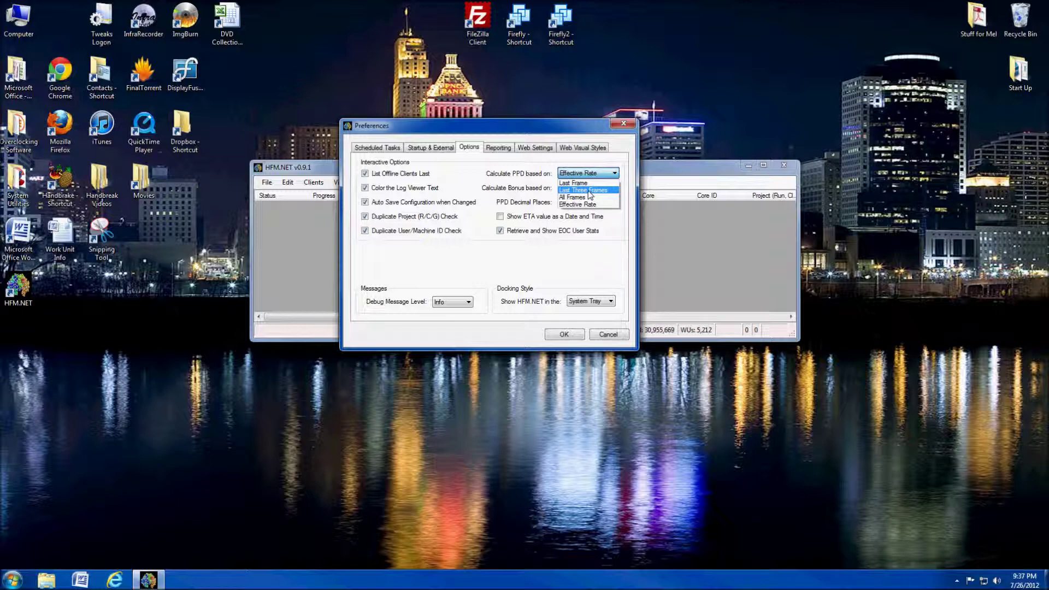
left_click(588, 191)
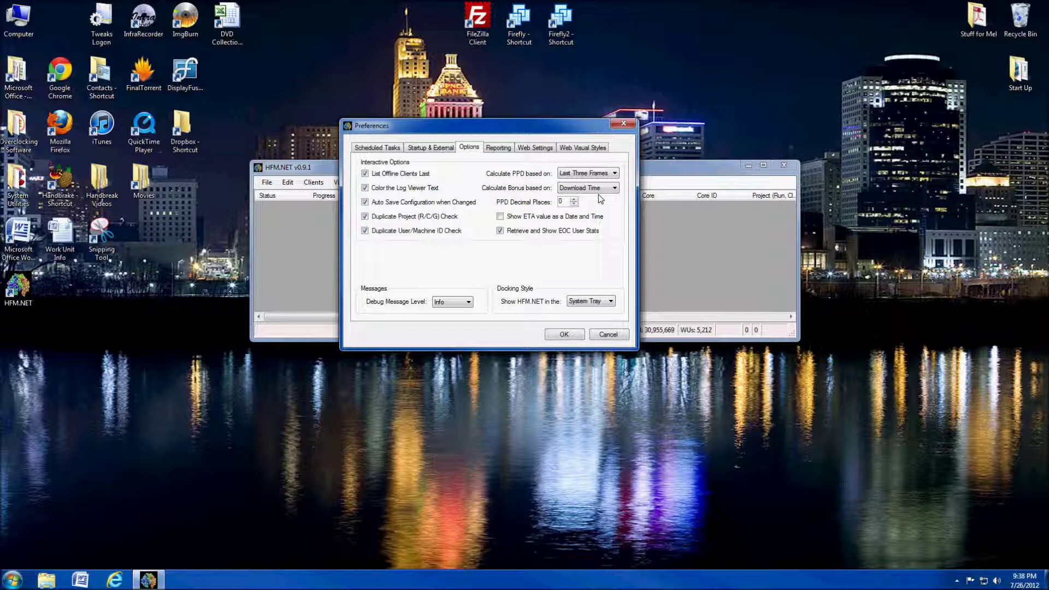
Step: Re-enable ETA as date and time, and try PPD decimal places up to 5 then back to 0
left_click(534, 216)
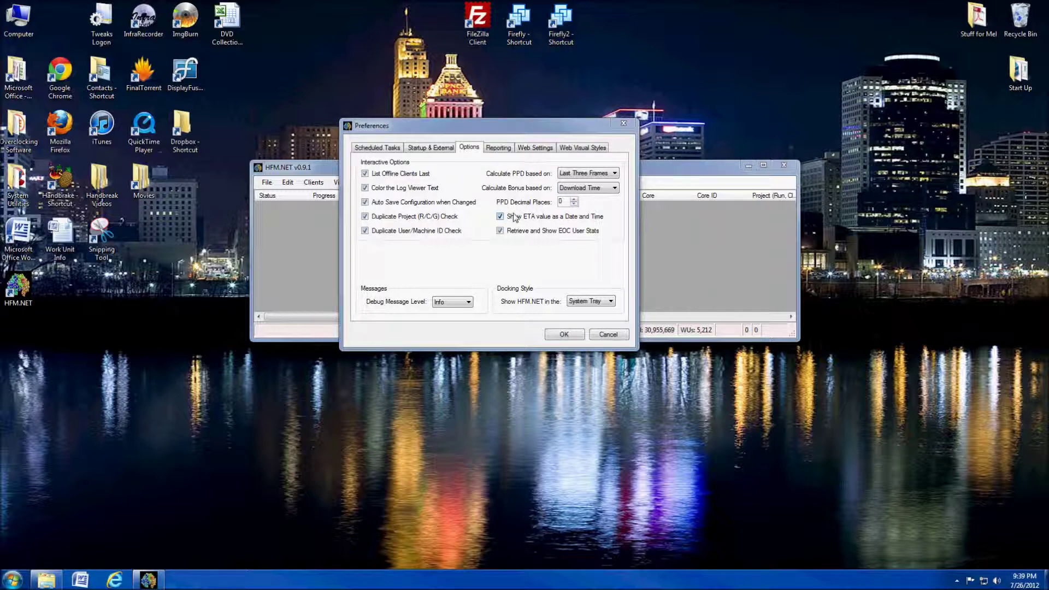
left_click(574, 205)
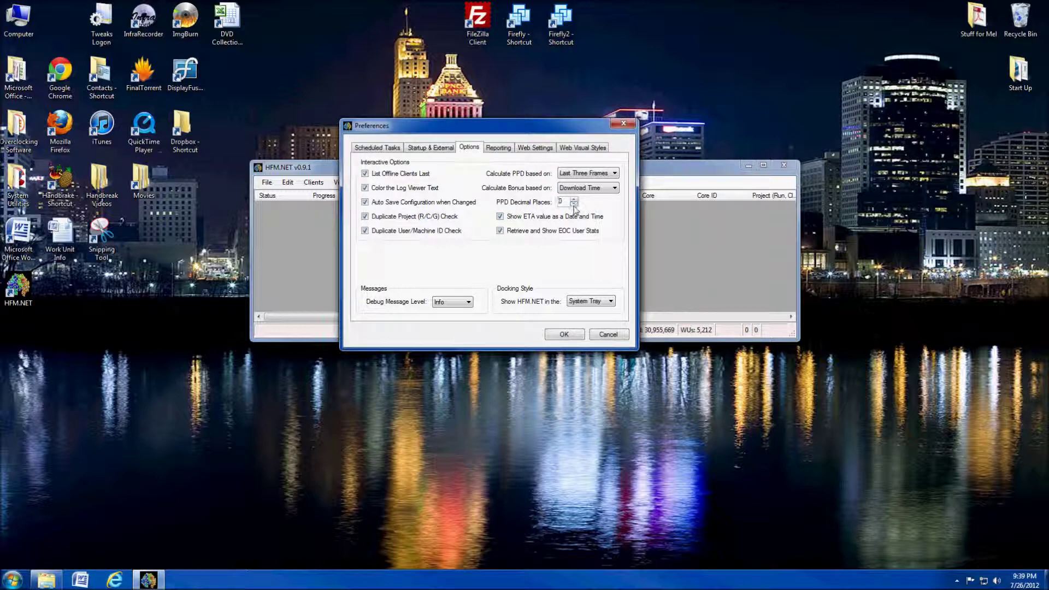
left_click(573, 200)
left_click(573, 200)
left_click(573, 200)
left_click(573, 200)
left_click(573, 199)
left_click(574, 205)
left_click(574, 205)
left_click(574, 205)
left_click(574, 204)
left_click(574, 205)
Step: Keep the debug message level at Info and the docking style at System Tray
left_click(610, 302)
left_click(610, 303)
left_click(467, 303)
left_click(467, 304)
left_click(571, 303)
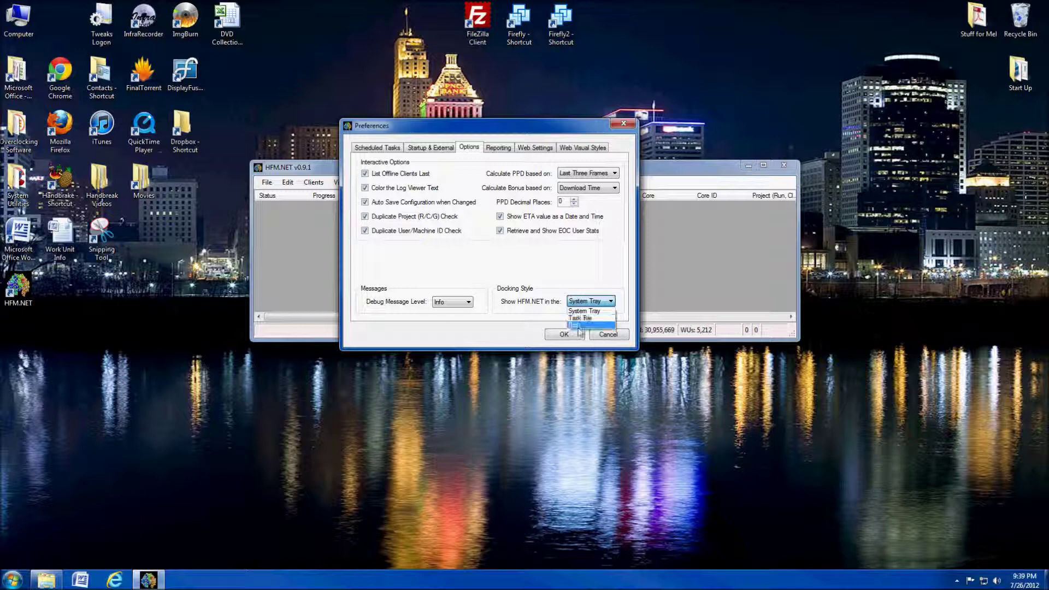
left_click(665, 353)
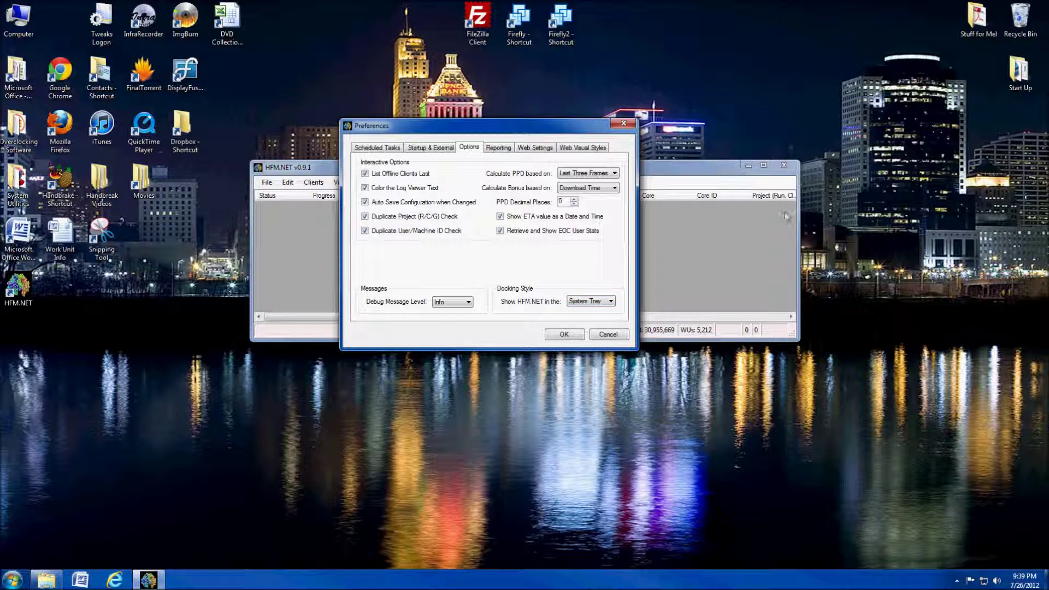
left_click(957, 581)
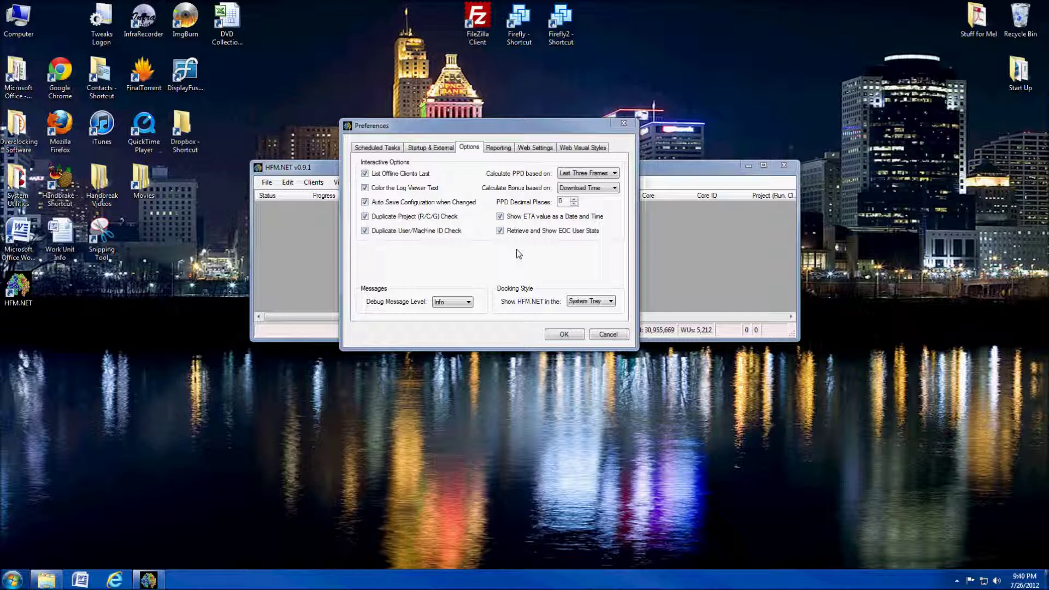
left_click(495, 146)
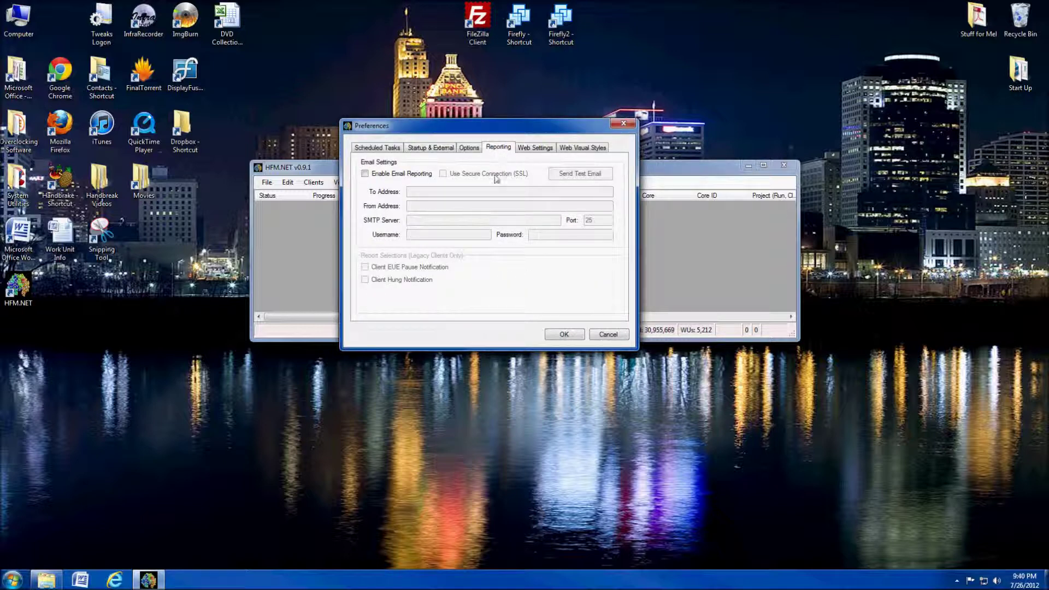
Step: Try Enable Email Reporting and the SMTP server field, leaving email reporting unchecked
left_click(390, 175)
left_click(390, 176)
left_click(389, 176)
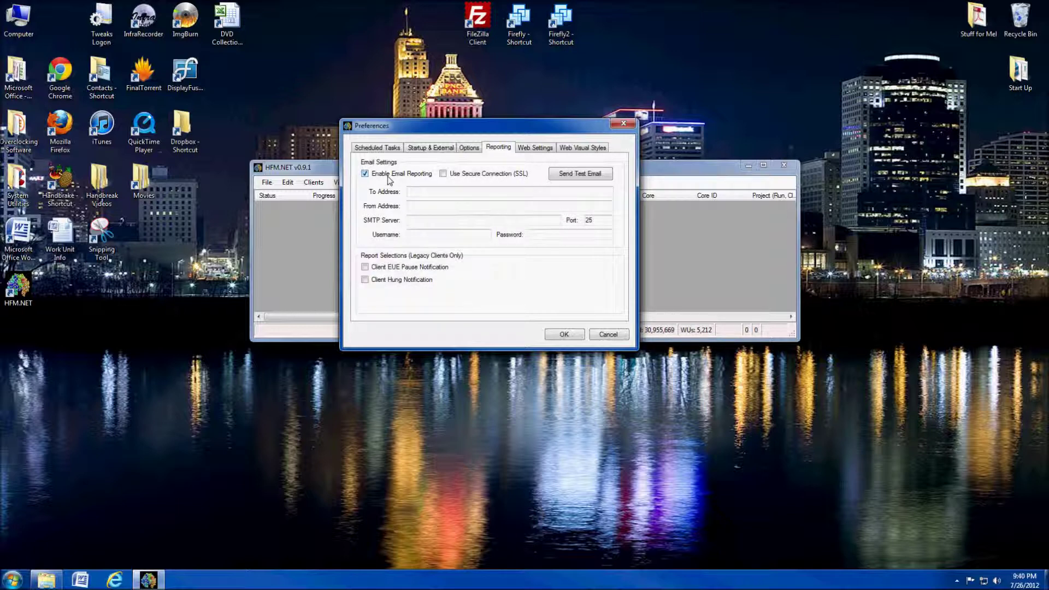
left_click(388, 176)
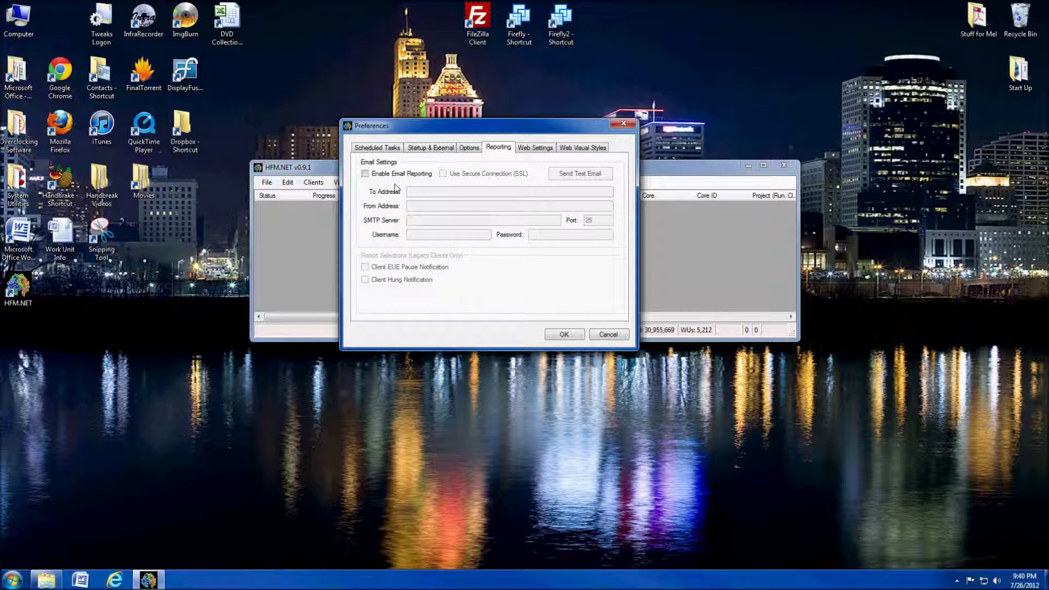
left_click(377, 175)
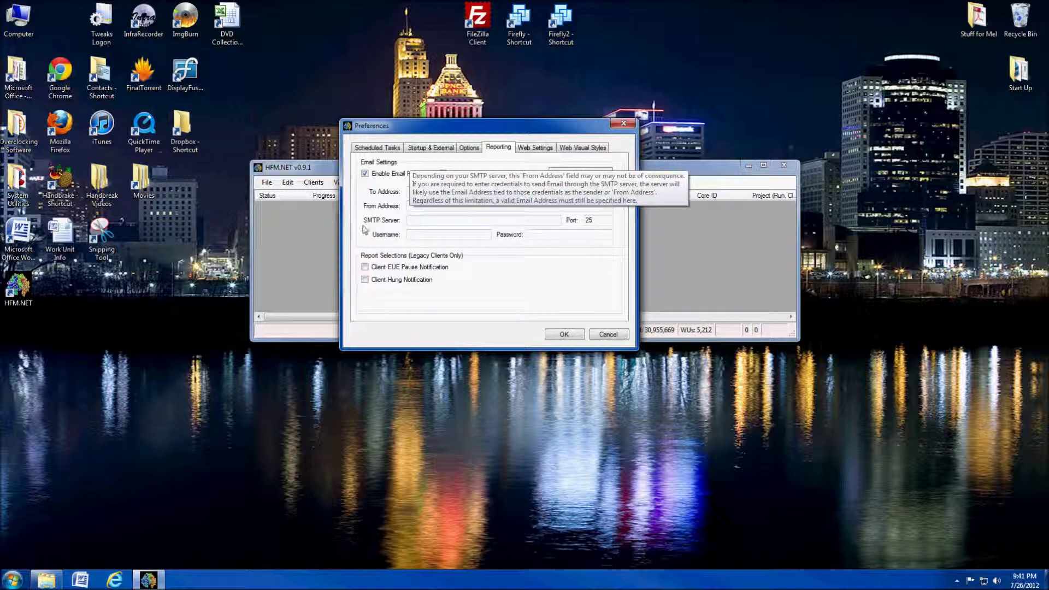
left_click(409, 221)
left_click(365, 173)
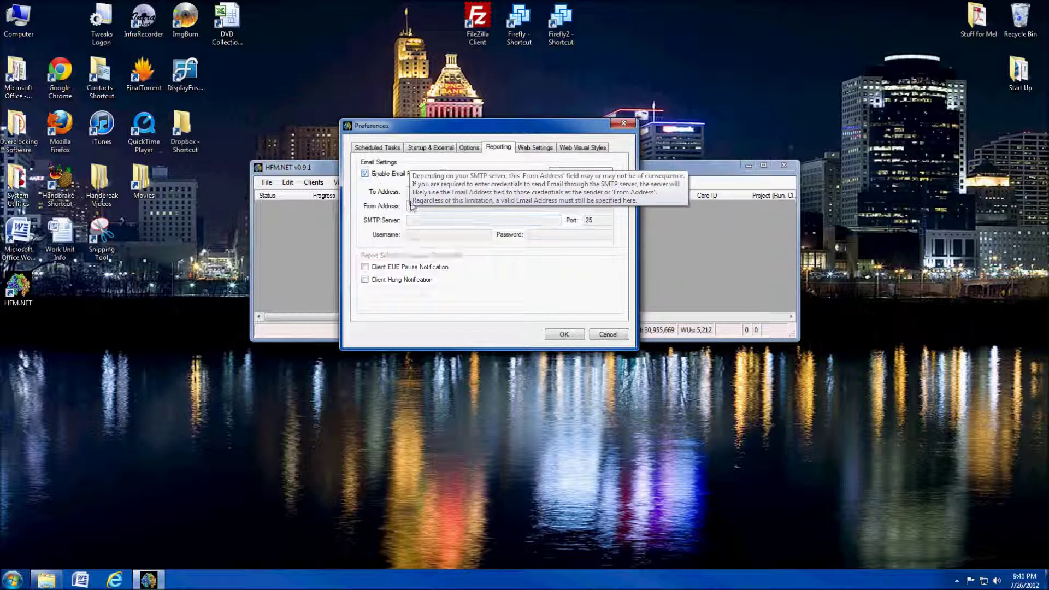
left_click(470, 149)
left_click(499, 150)
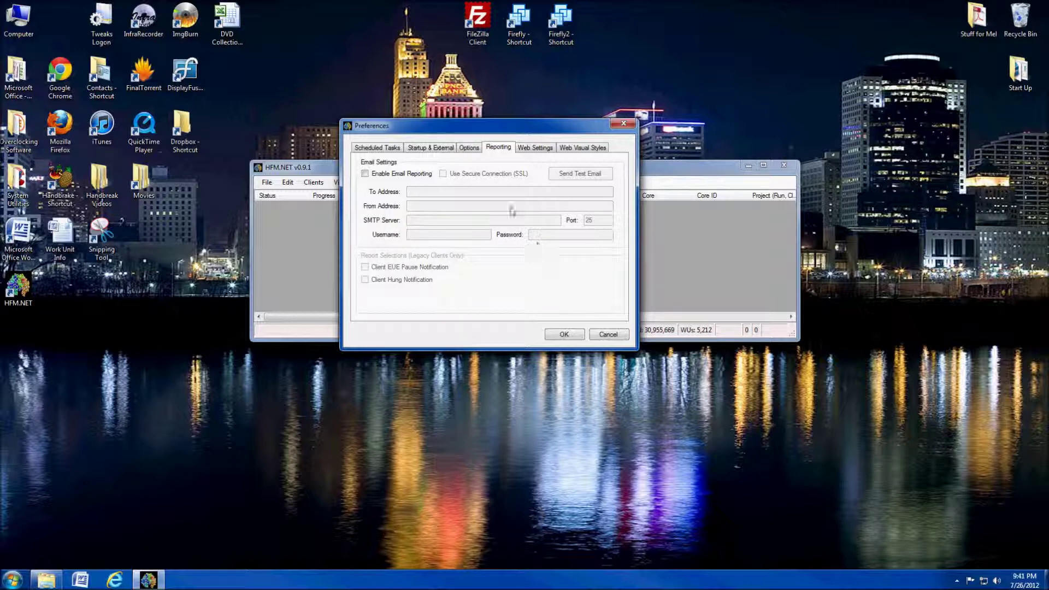
left_click(532, 151)
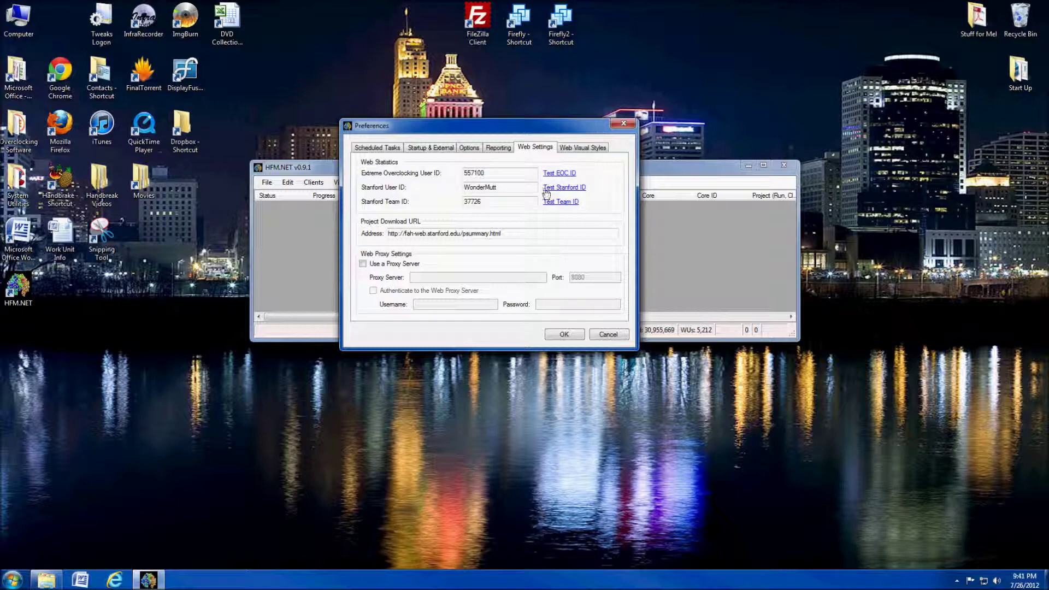
left_click_drag(493, 174, 459, 176)
left_click(110, 582)
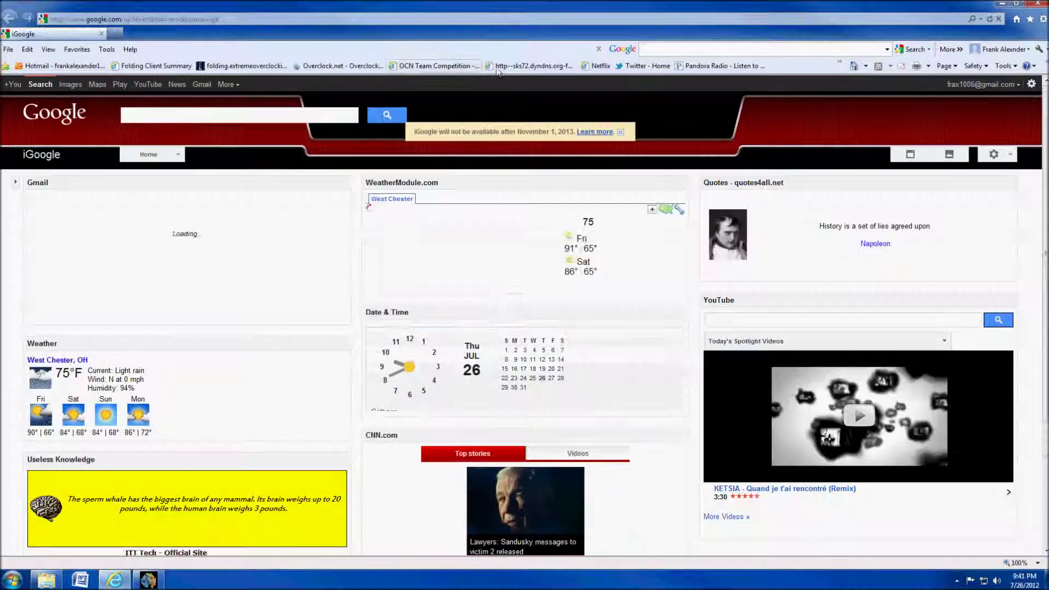
left_click(246, 65)
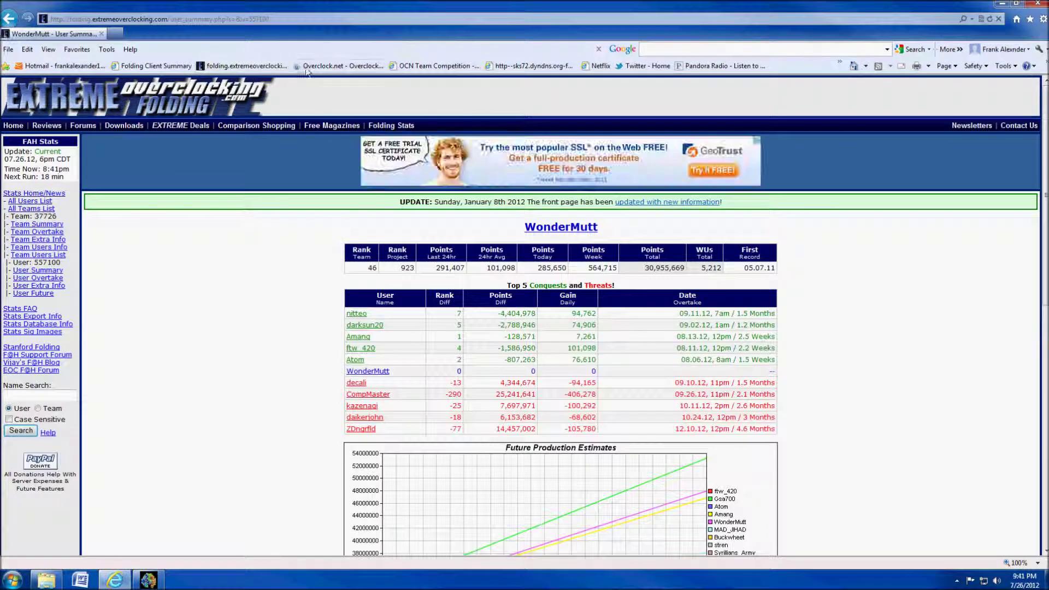
double_click(260, 20)
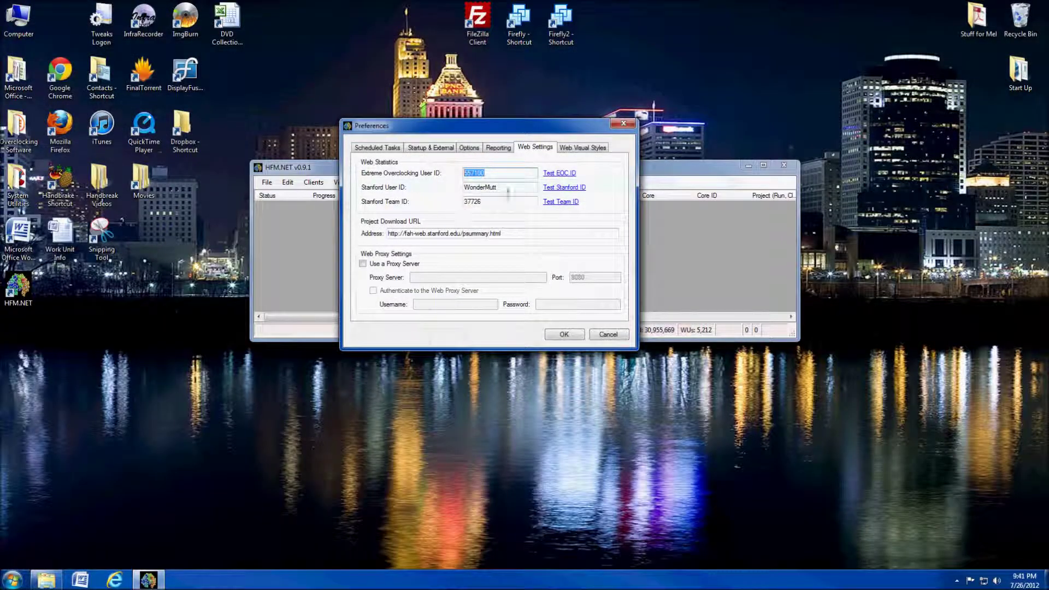
left_click_drag(508, 188, 456, 192)
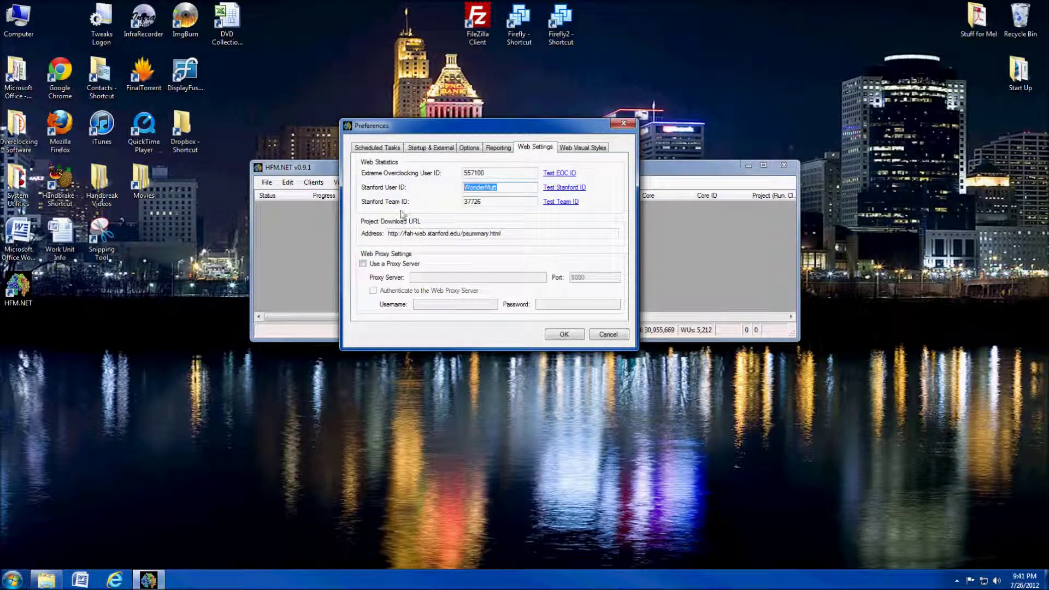
left_click(493, 202)
double_click(475, 204)
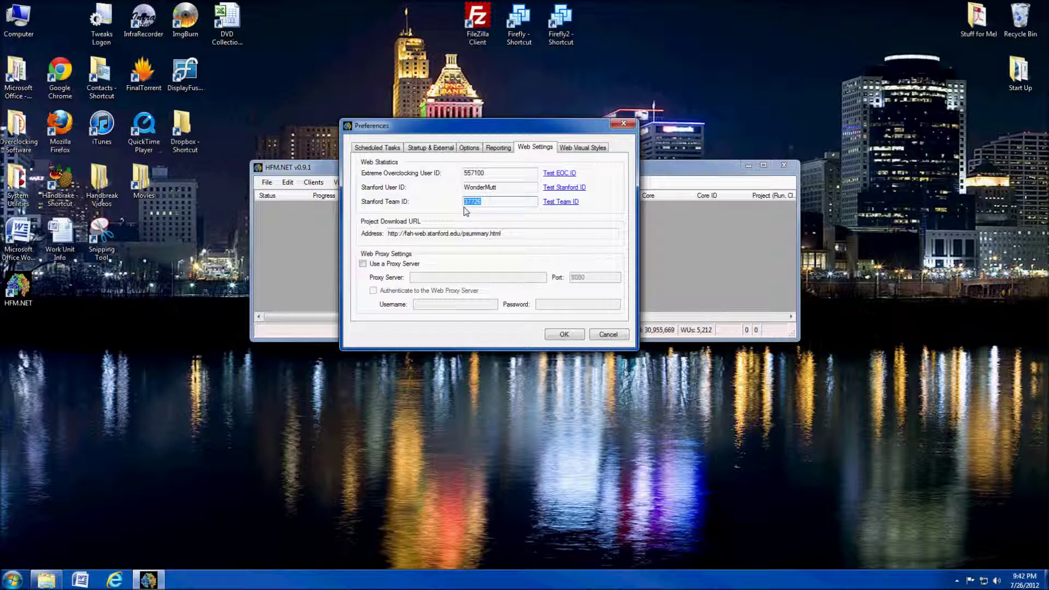
left_click(553, 202)
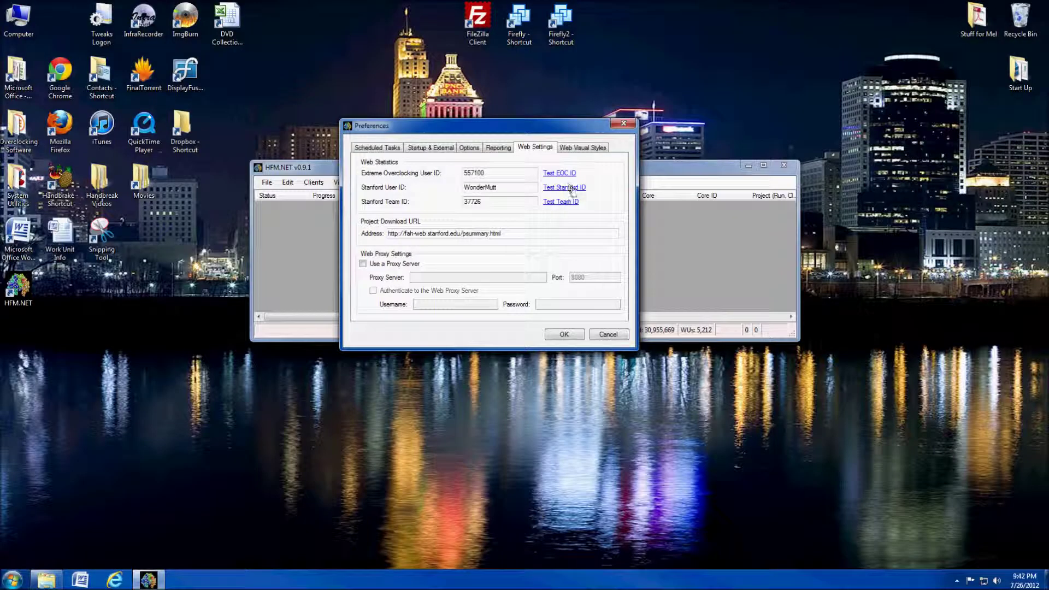
left_click(568, 189)
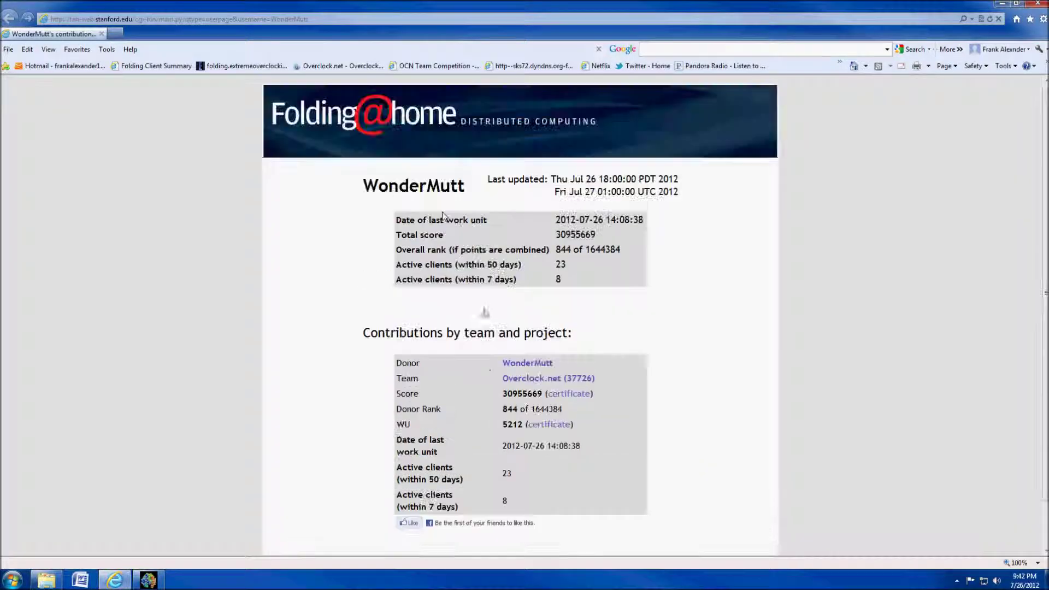
left_click_drag(363, 188, 469, 189)
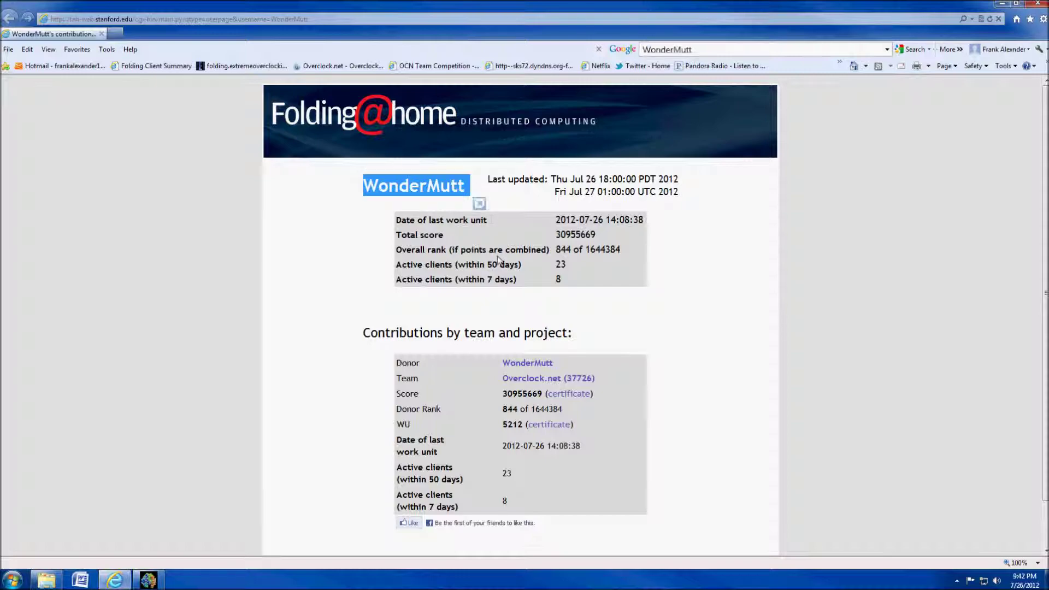
left_click(1035, 5)
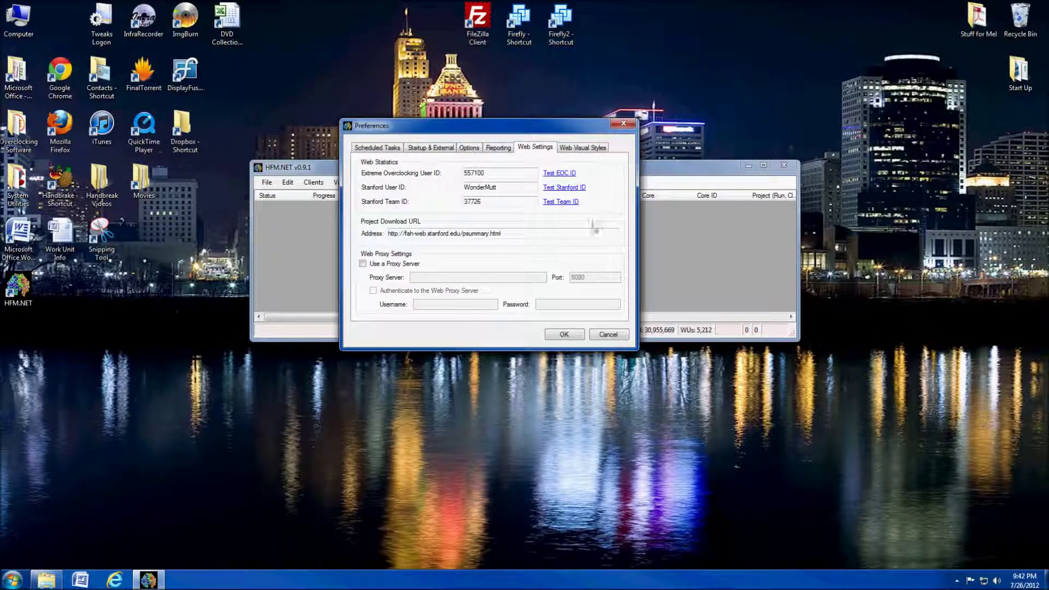
left_click(560, 173)
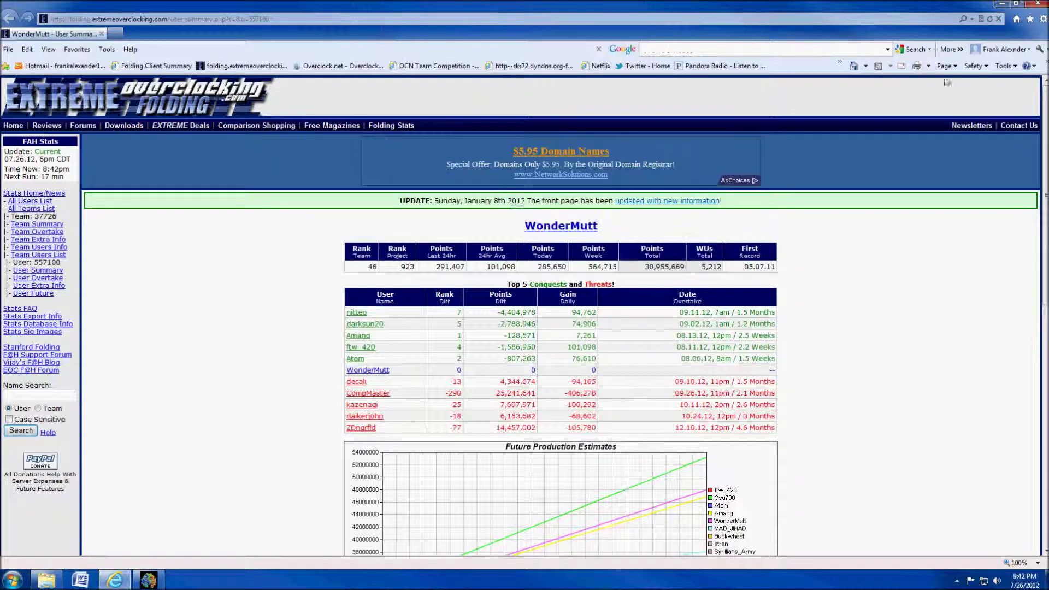
left_click(1035, 6)
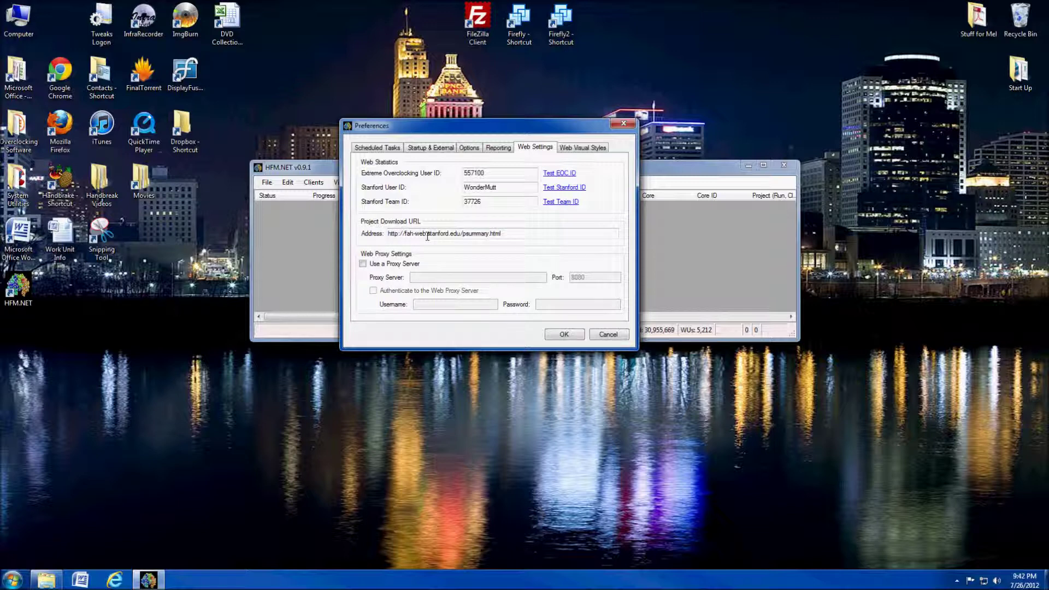
Step: Select the Project Download URL address and switch to Web Visual Styles
left_click_drag(522, 233, 382, 233)
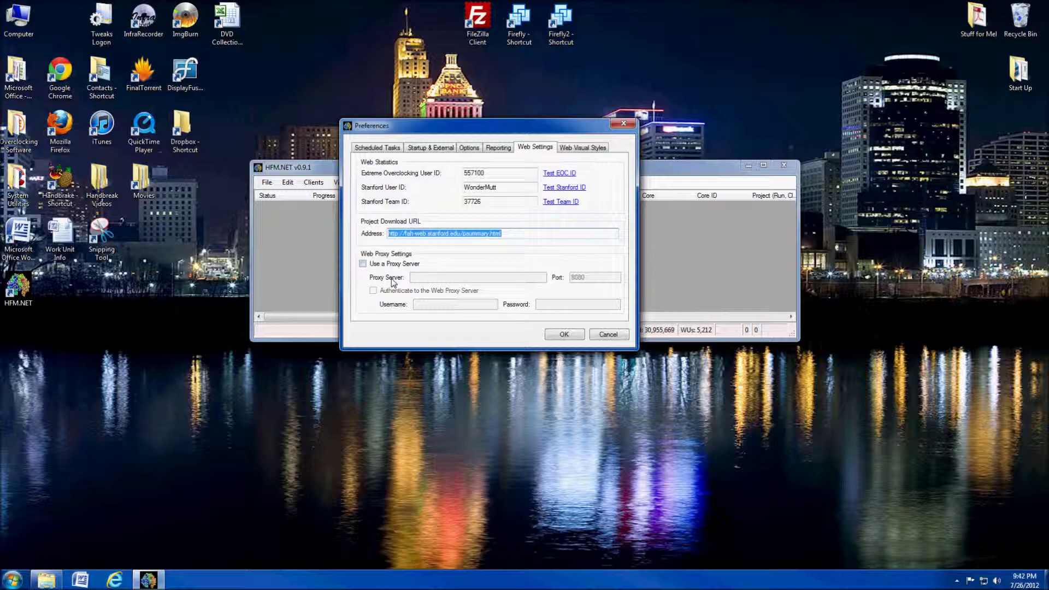
left_click(582, 151)
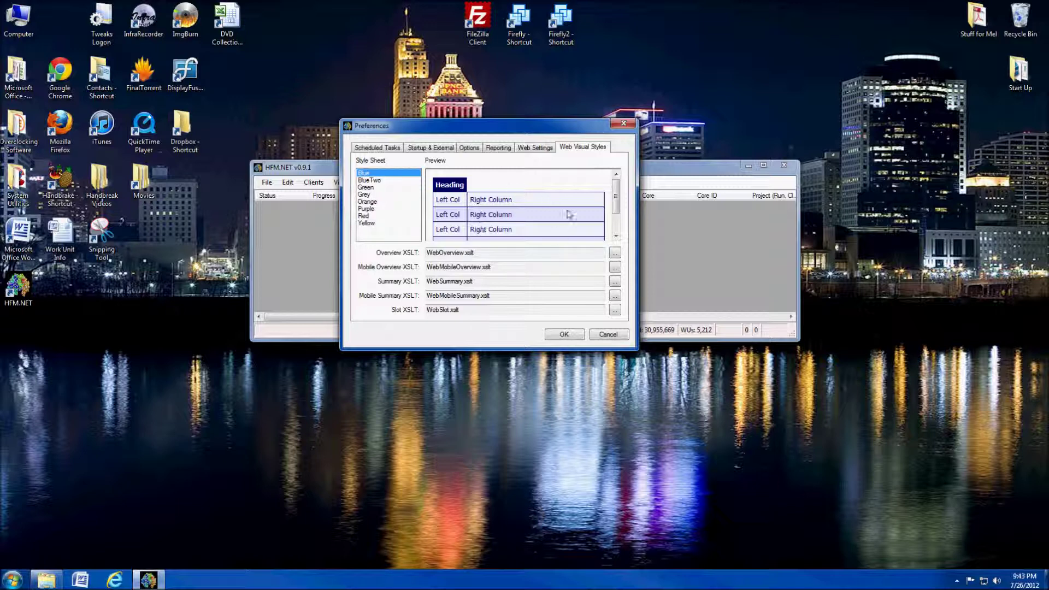
left_click(372, 181)
left_click(371, 187)
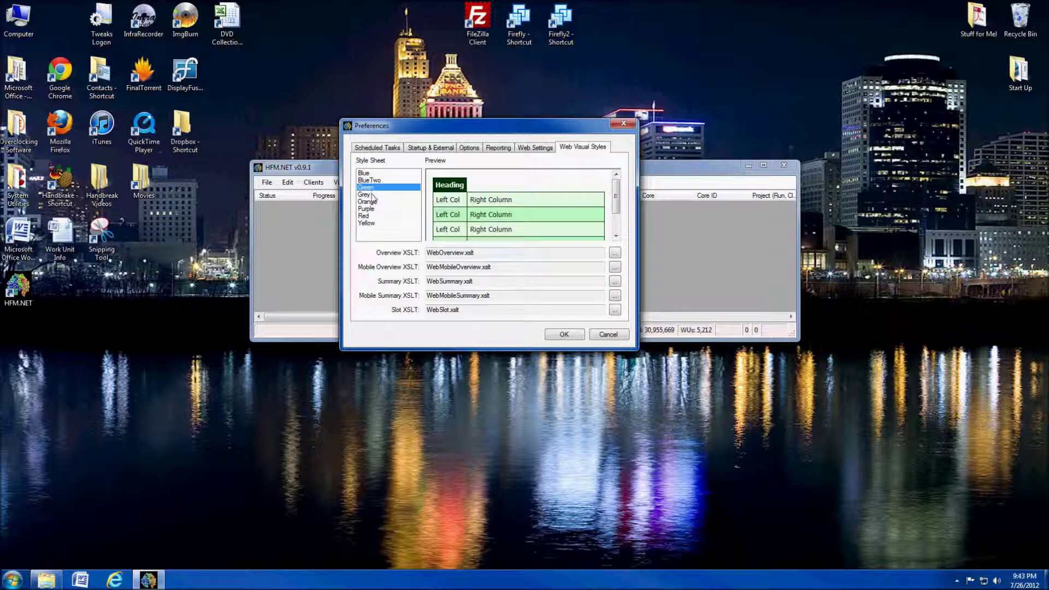
left_click(371, 195)
left_click(371, 202)
left_click(369, 209)
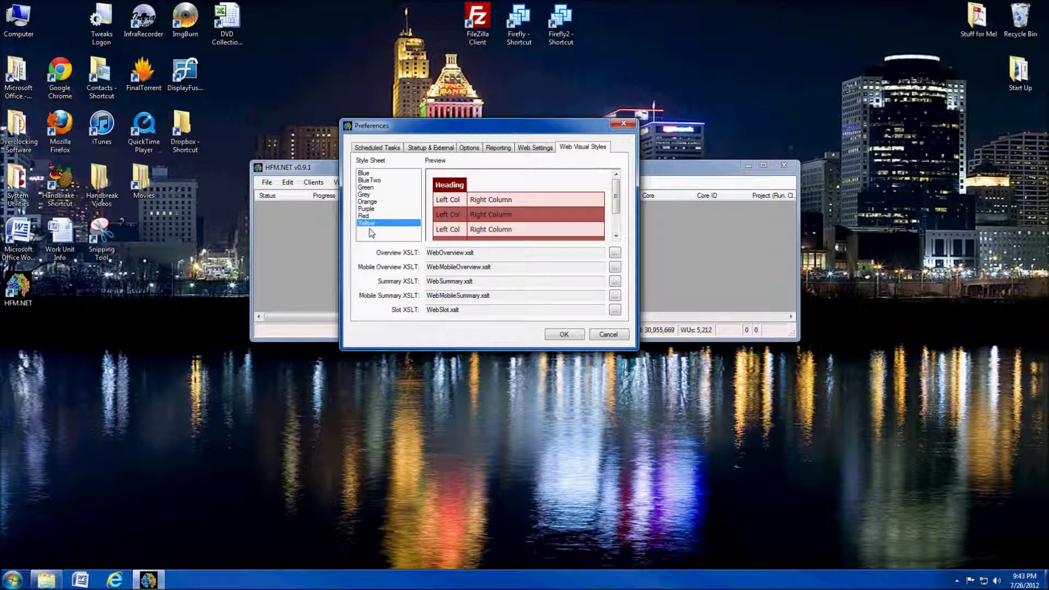
left_click(374, 173)
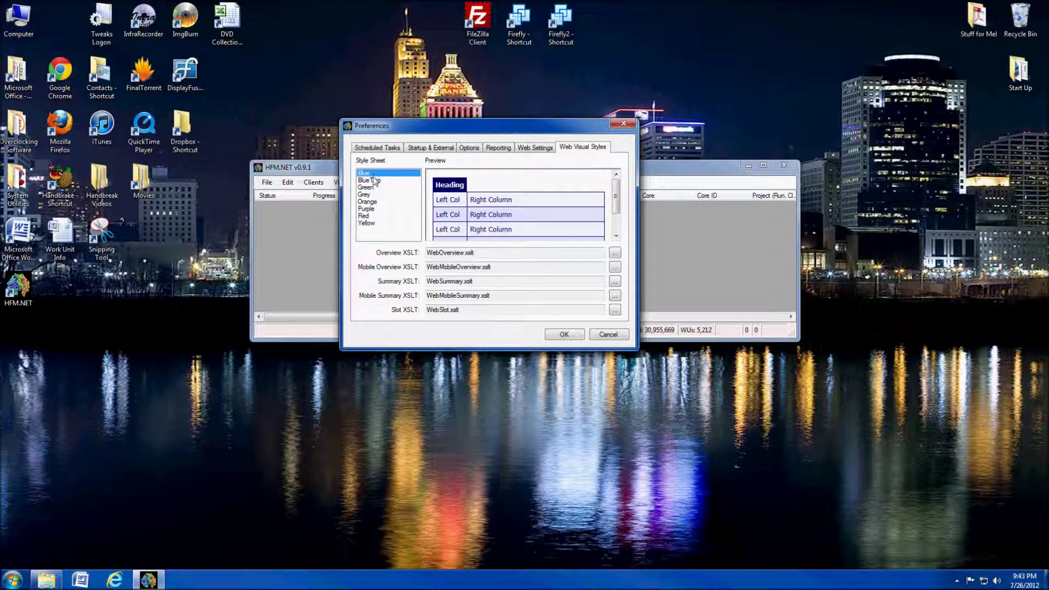
Step: Return to the Scheduled Tasks settings: 1-minute client data refresh, web site generation off
left_click(379, 147)
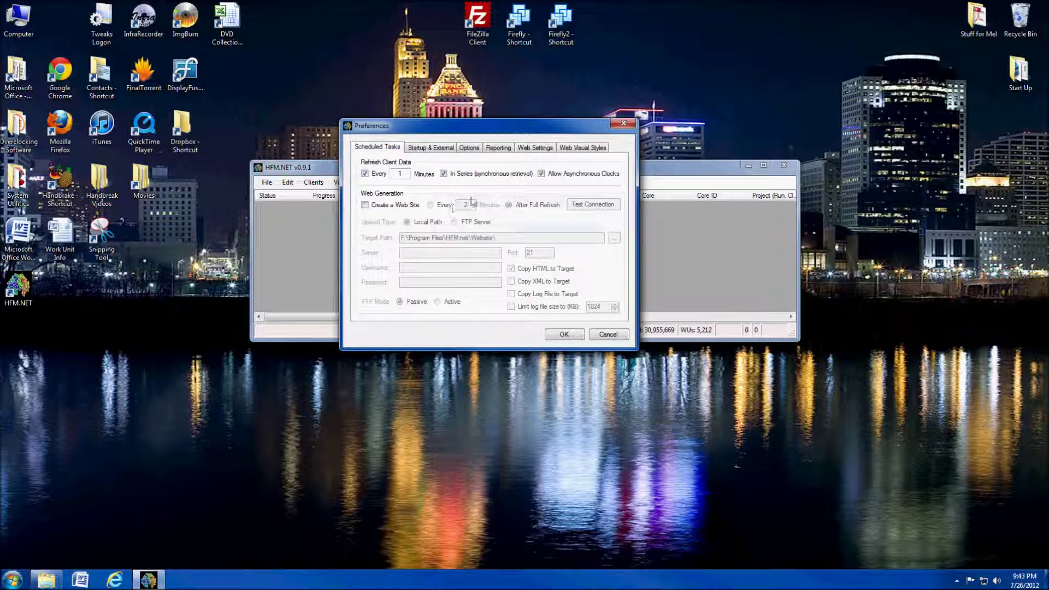